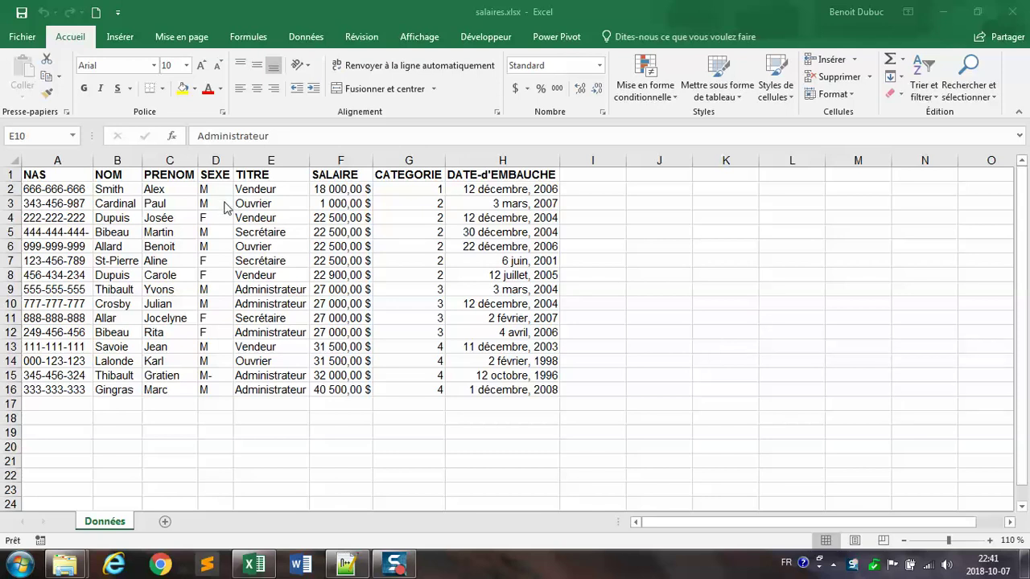
Step: Add a new worksheet named Listes
click(252, 190)
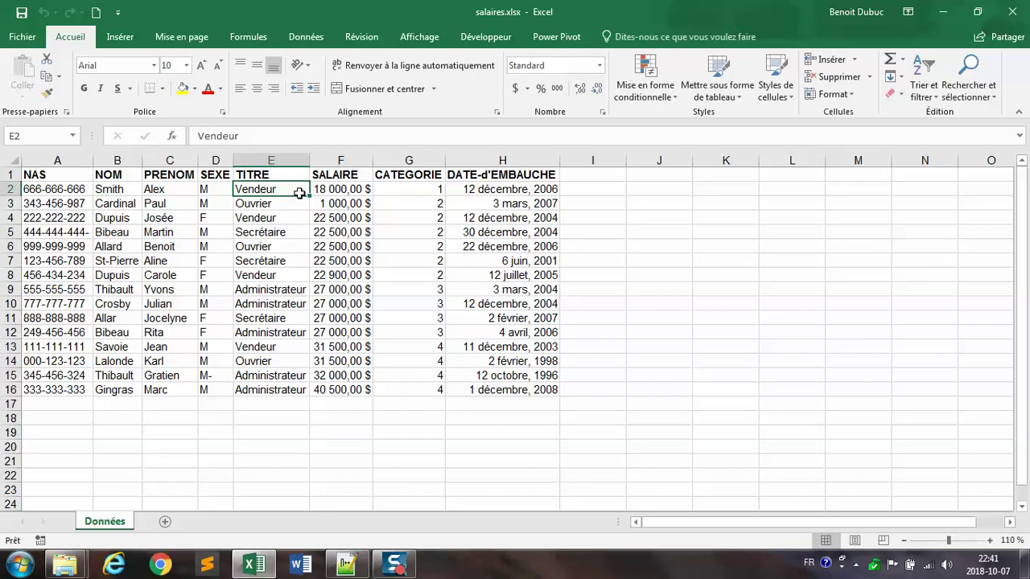
click(165, 522)
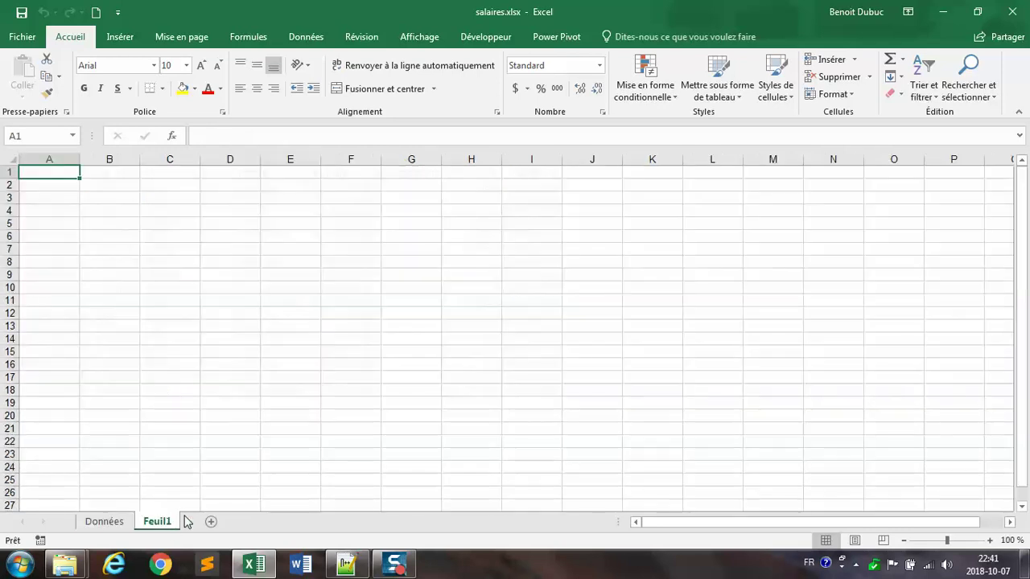
double_click(156, 521)
text(Listes)
key(Return)
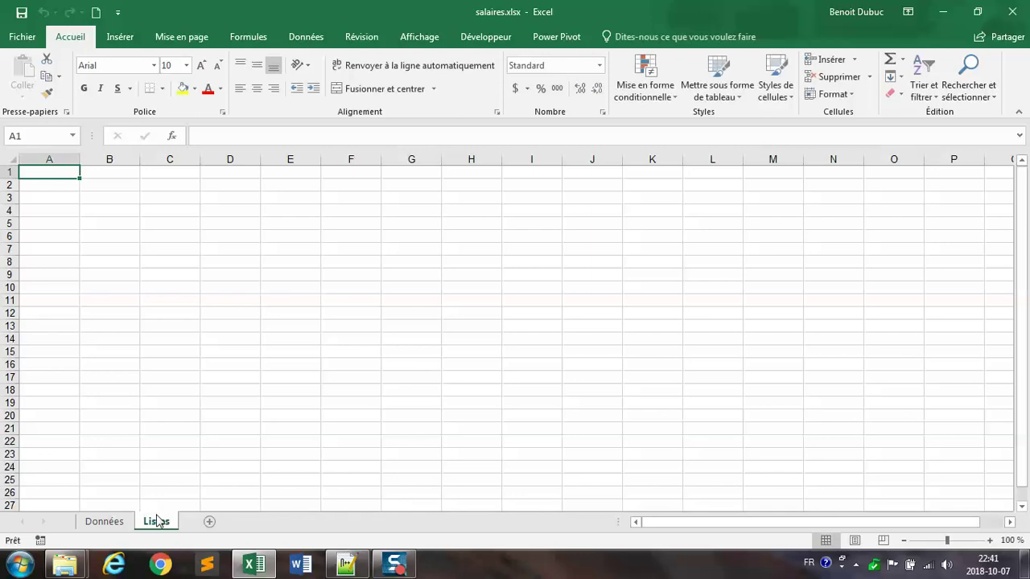
Step: Copy the entire TITRE column E from the Données sheet
click(109, 523)
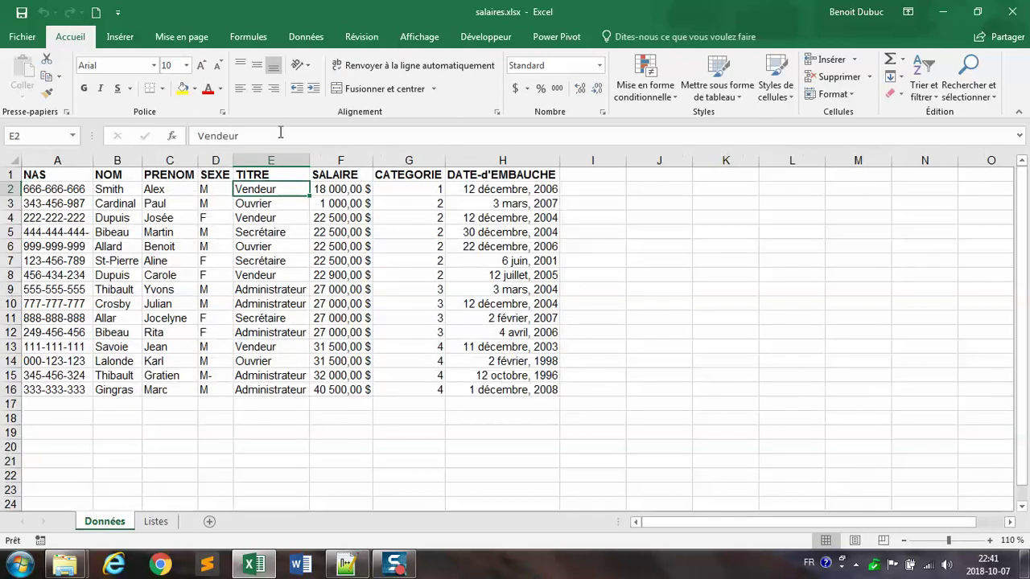
click(315, 475)
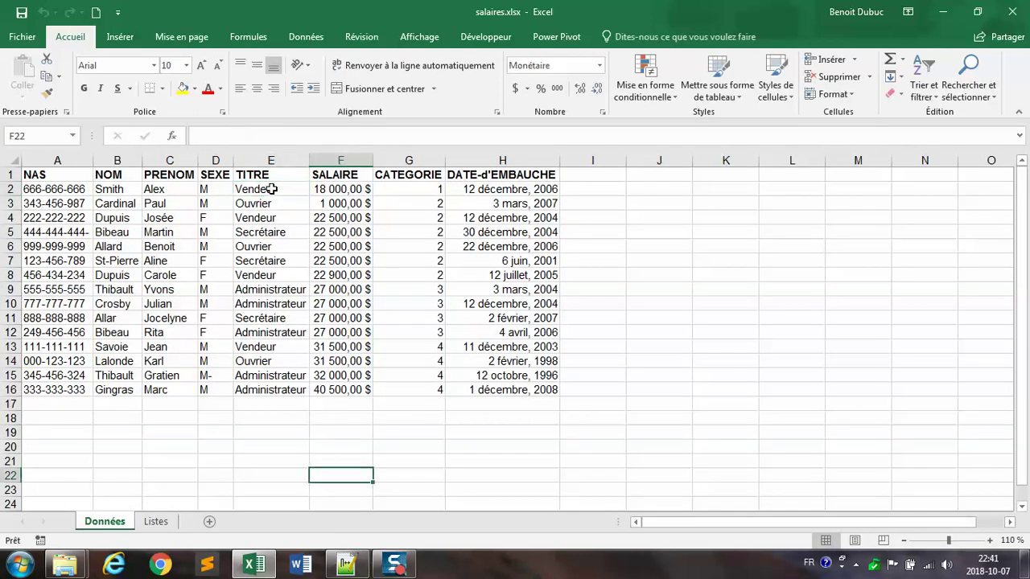
click(270, 160)
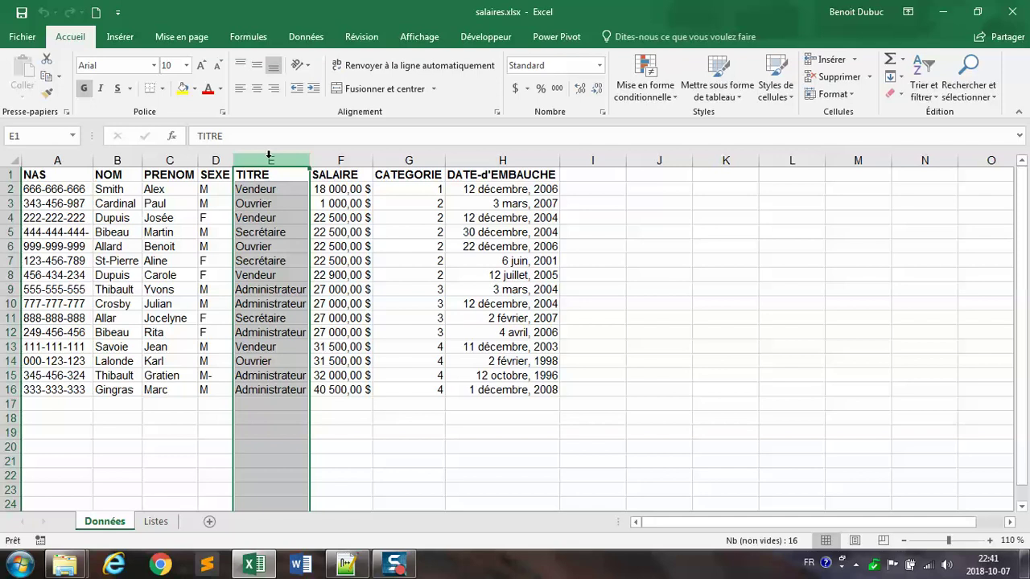
right_click(269, 157)
click(308, 185)
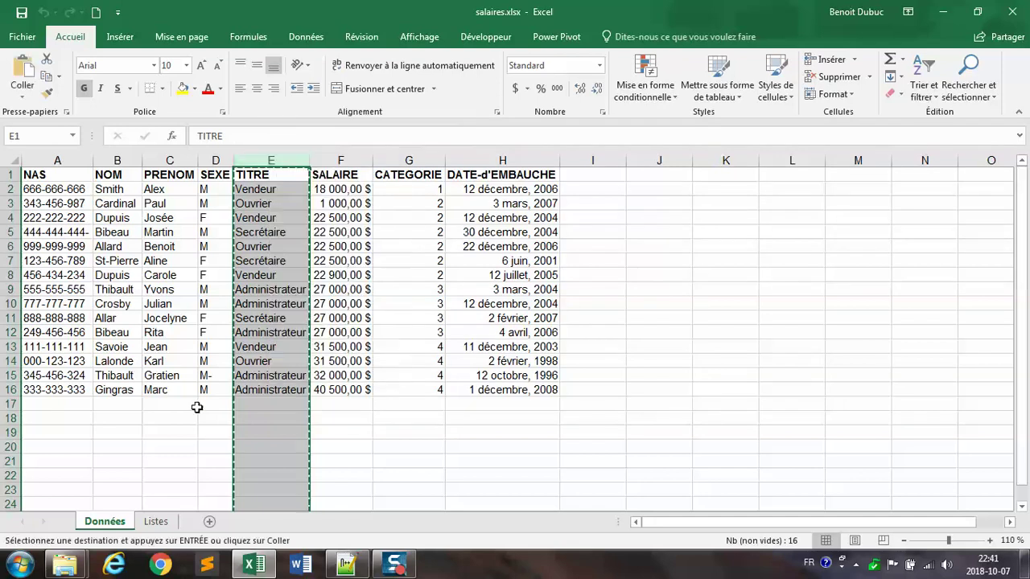
Step: Paste the TITRE column into column A of Listes and autofit its width
click(156, 521)
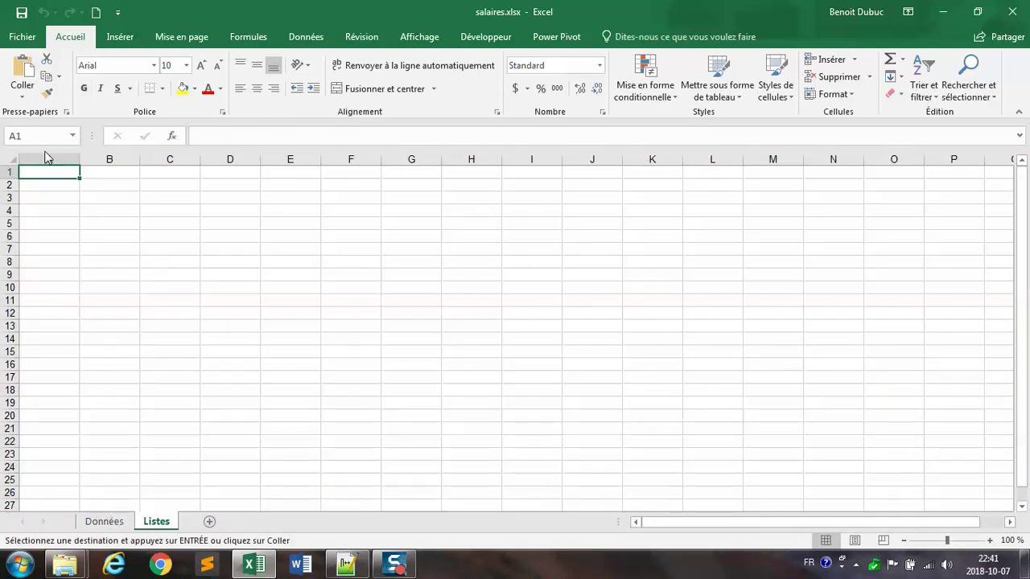
click(48, 159)
right_click(55, 161)
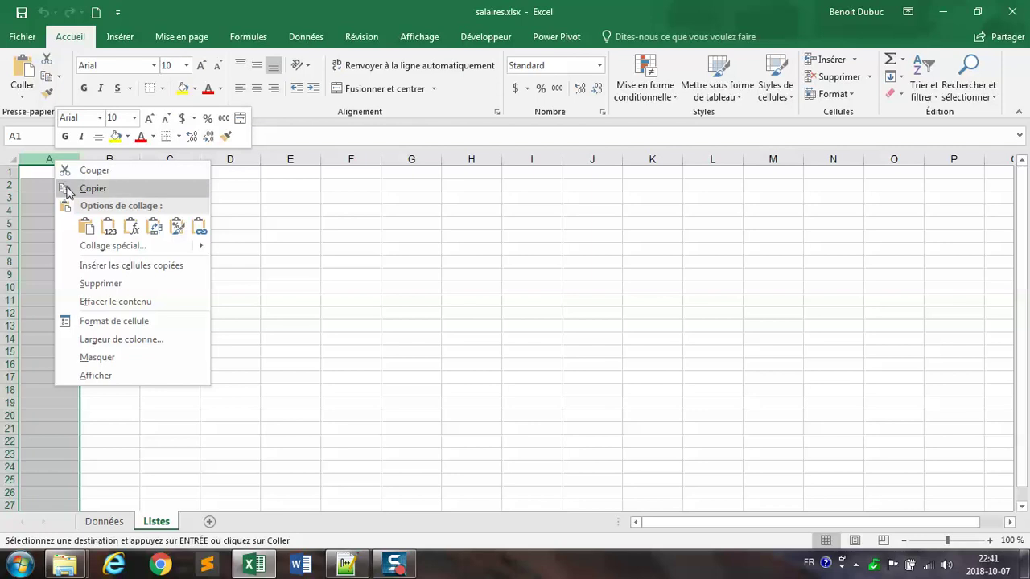
click(85, 228)
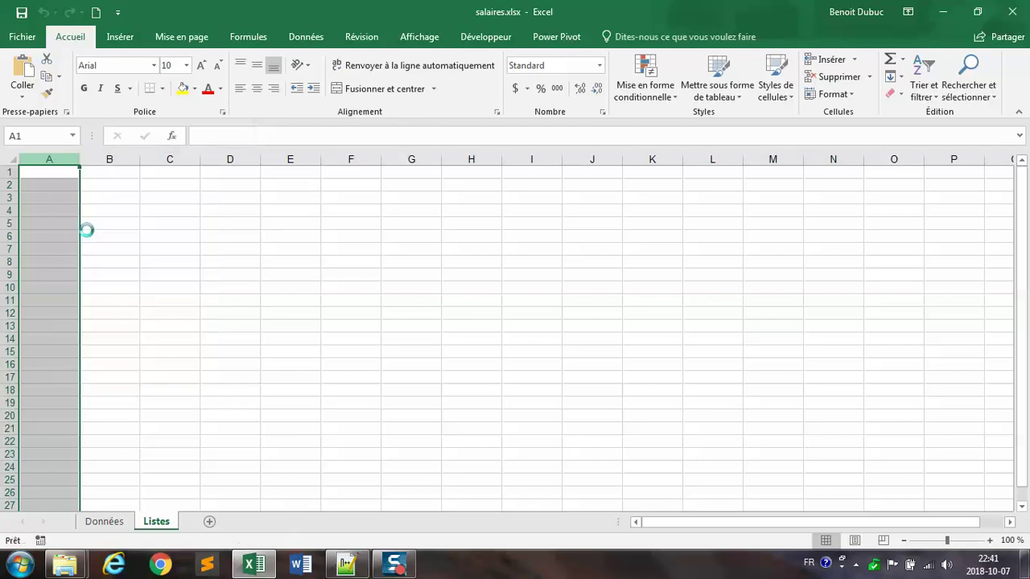
double_click(88, 159)
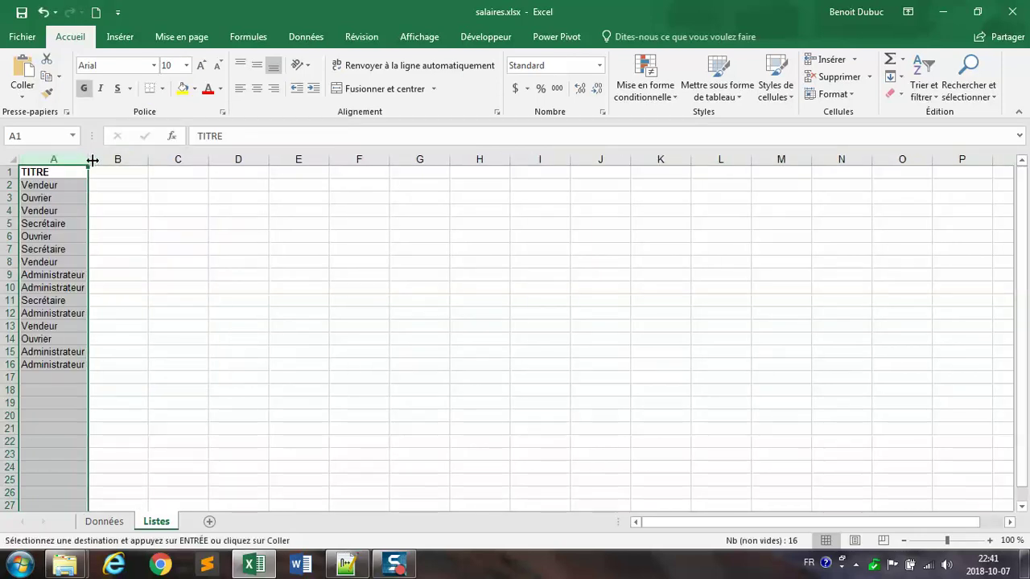
click(55, 274)
click(57, 288)
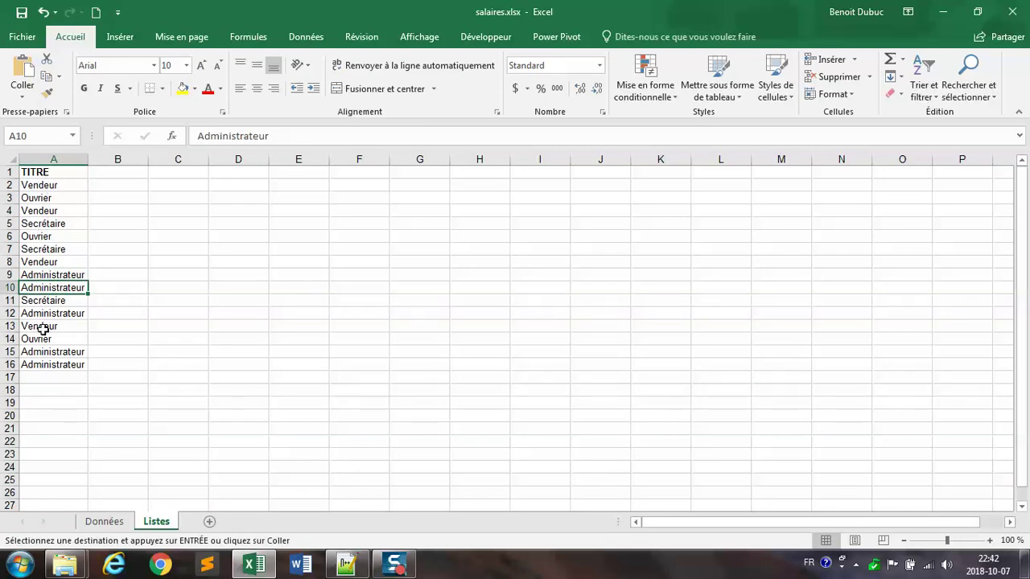
click(47, 158)
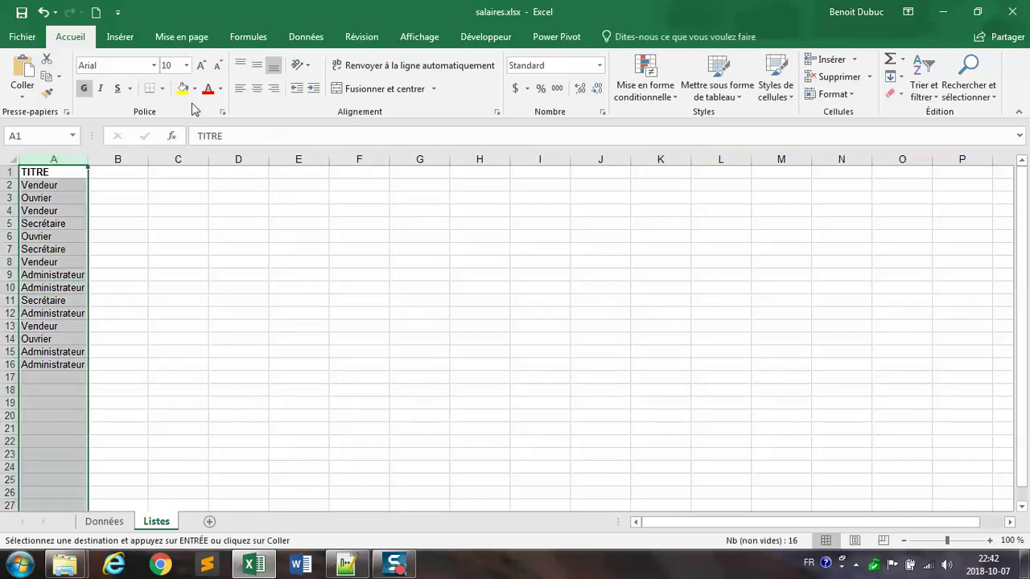
click(304, 39)
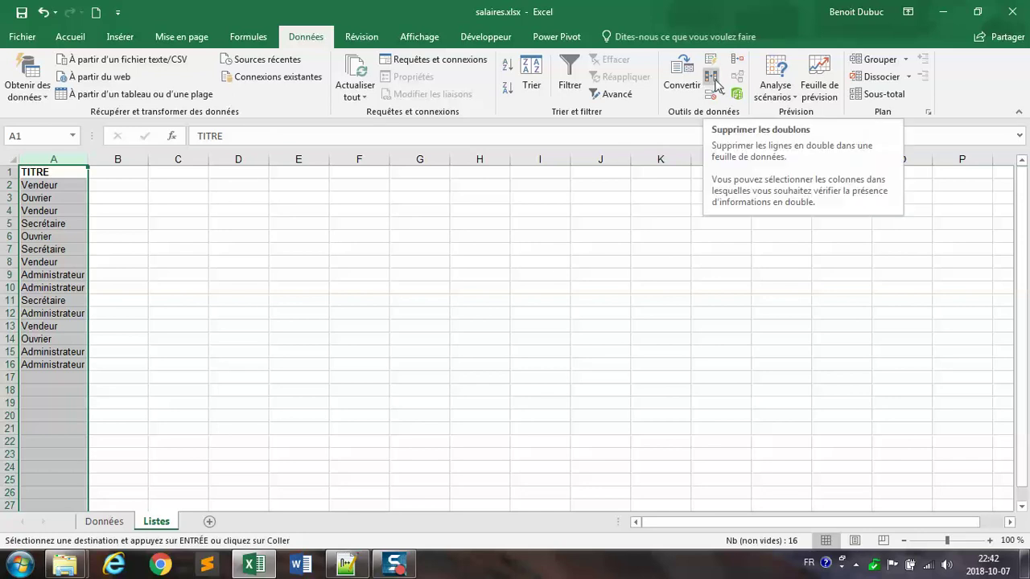
Step: Remove duplicates from Listes column A, keeping four unique titles, then go back to Données
click(711, 77)
click(740, 349)
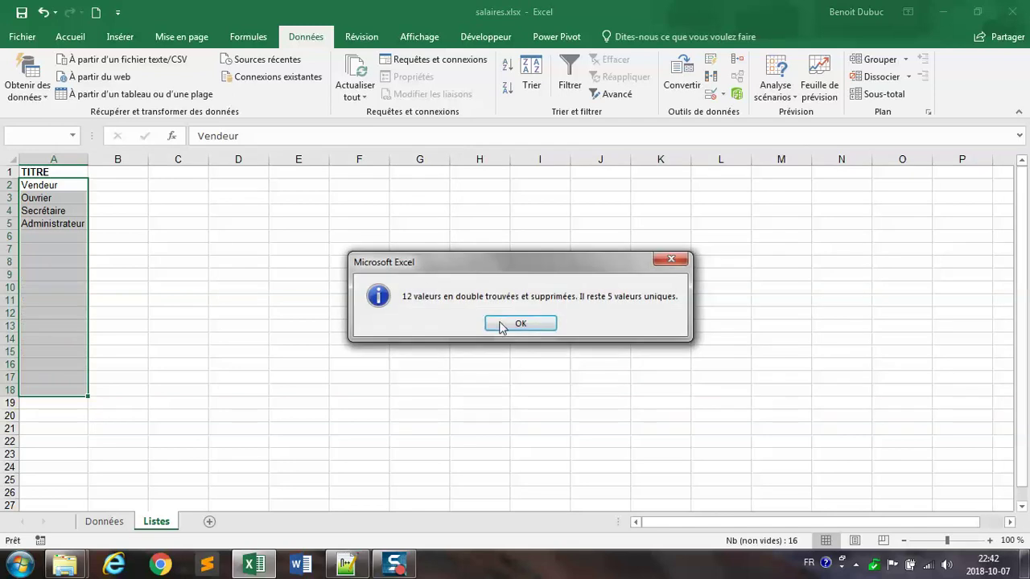
click(501, 325)
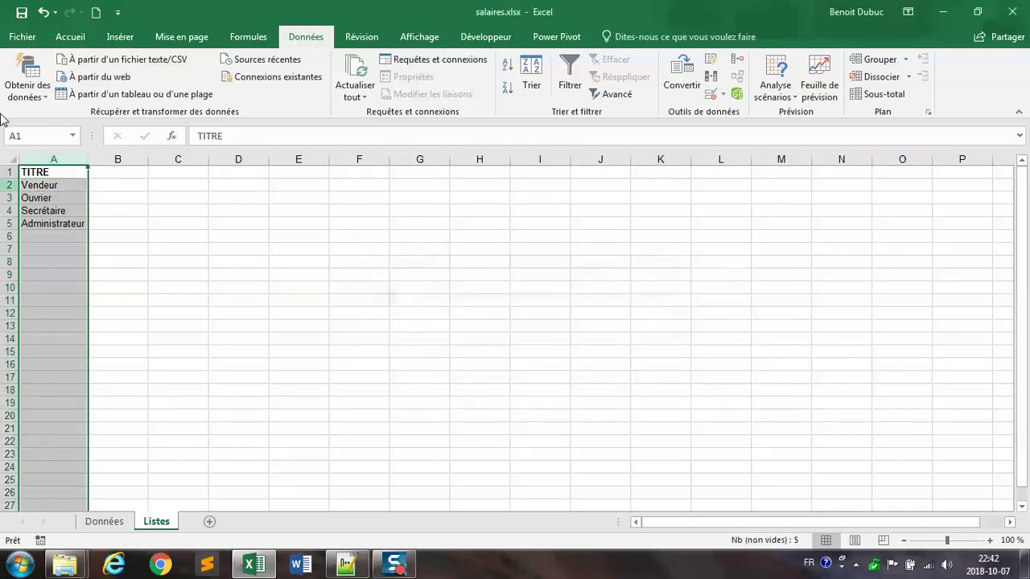
click(460, 272)
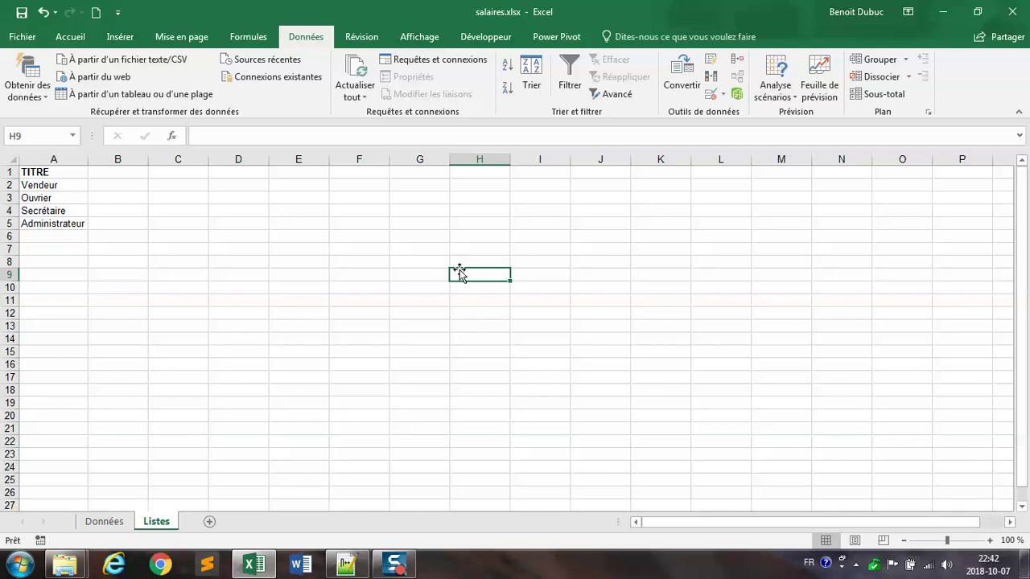
click(103, 523)
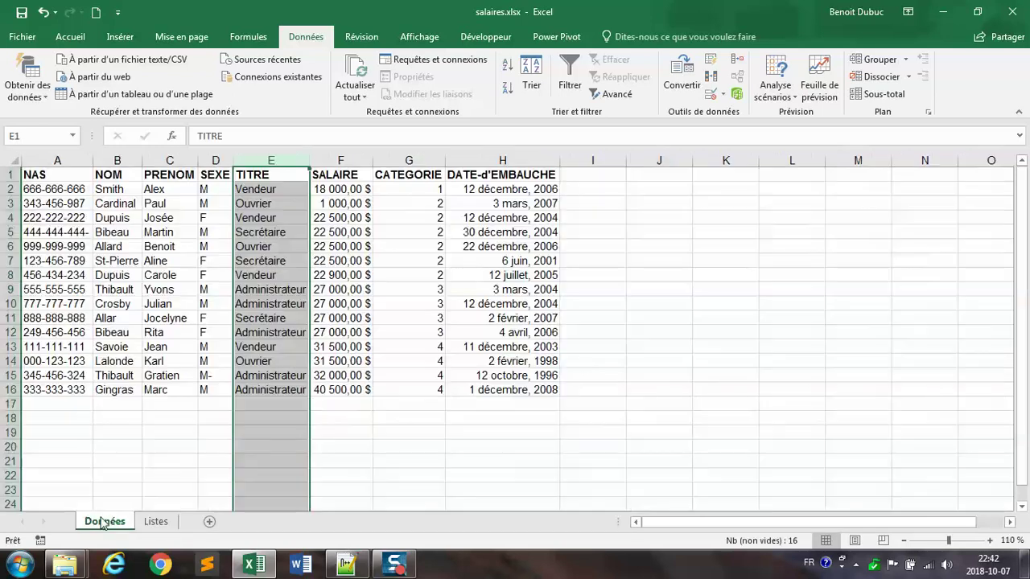
Step: Add List data validation to Données cell E2 with source Listes!$A$2:$A$5
click(585, 362)
click(268, 190)
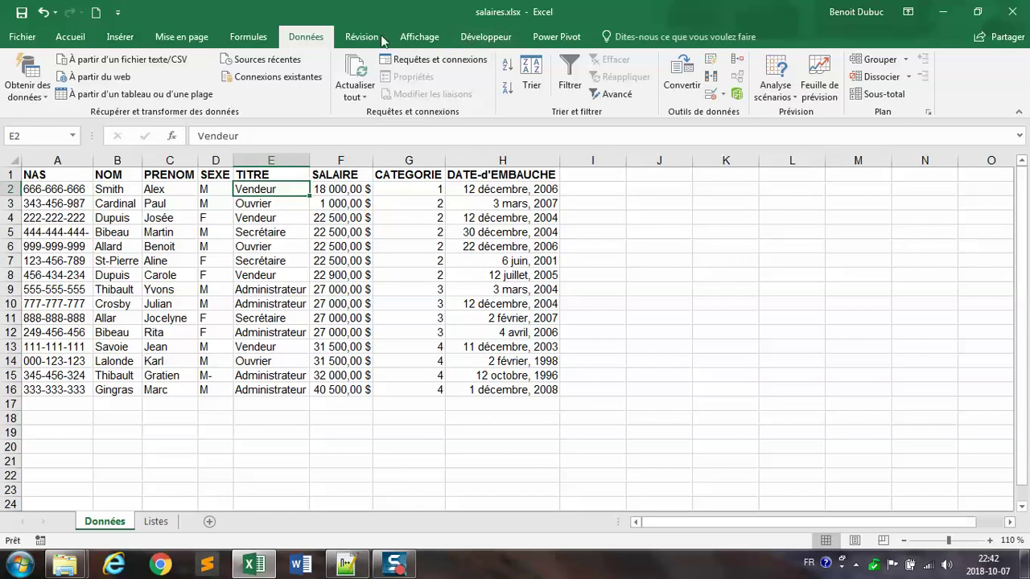
click(722, 97)
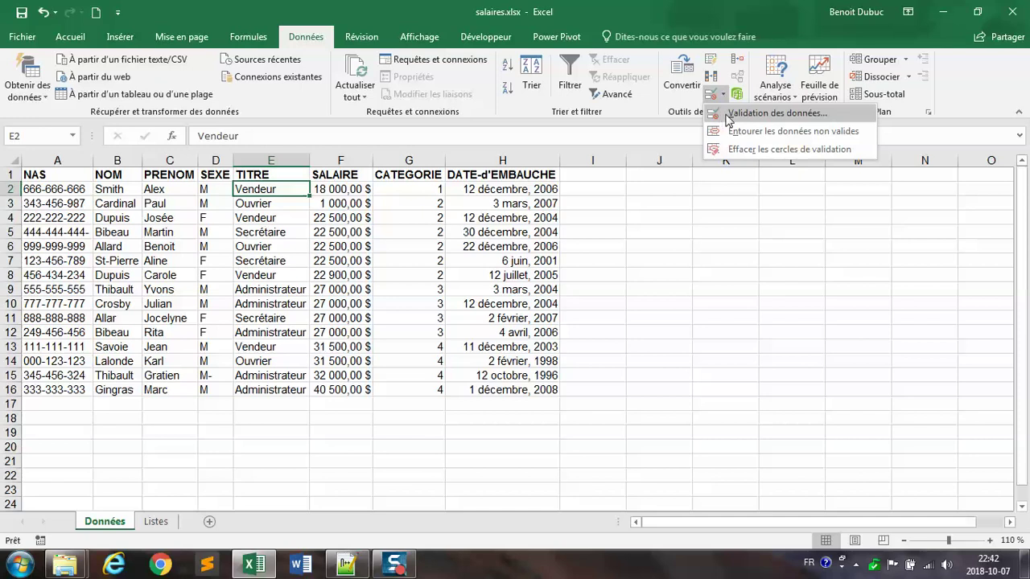
click(728, 121)
click(620, 218)
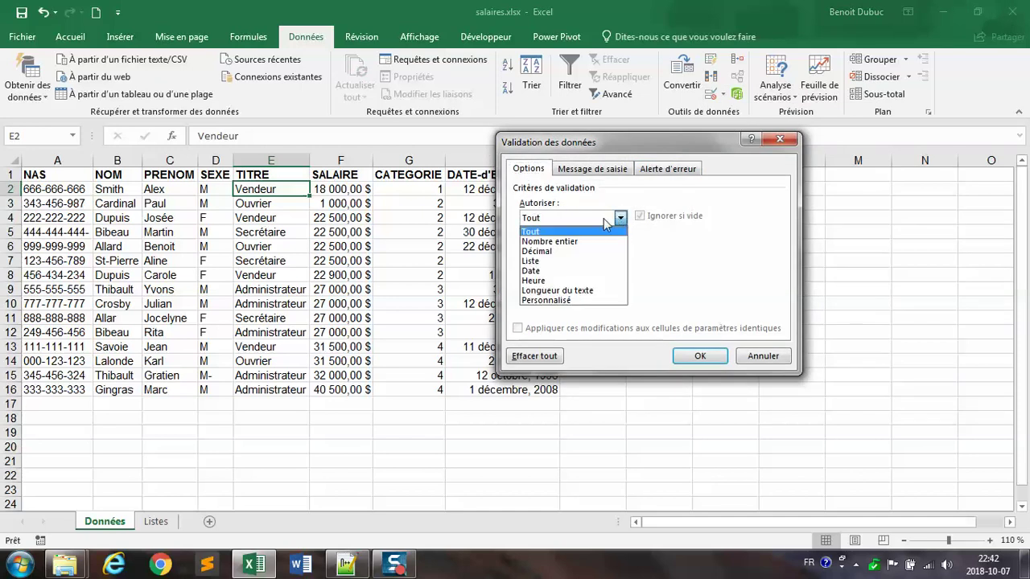
click(582, 264)
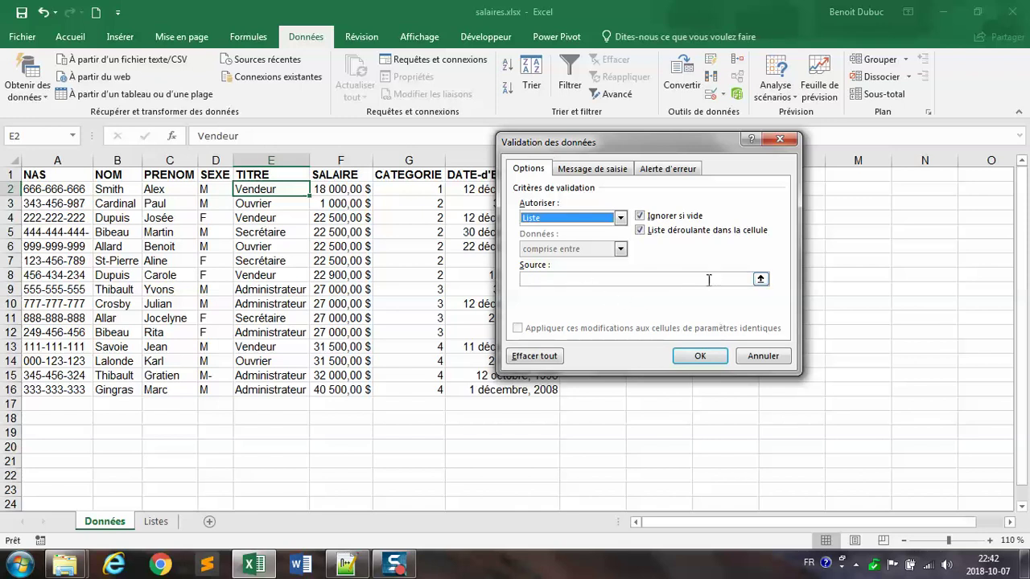
click(760, 279)
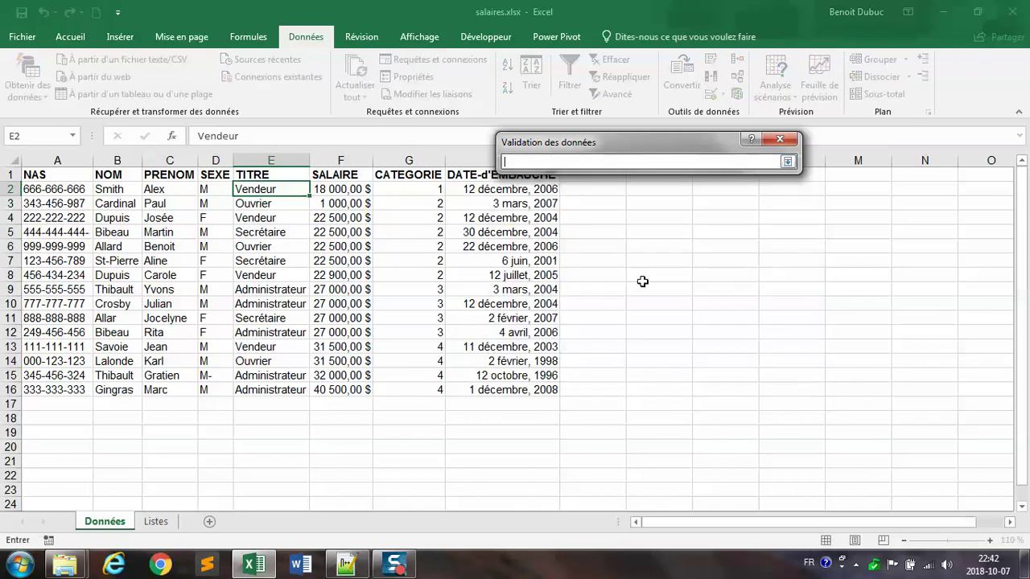
click(156, 522)
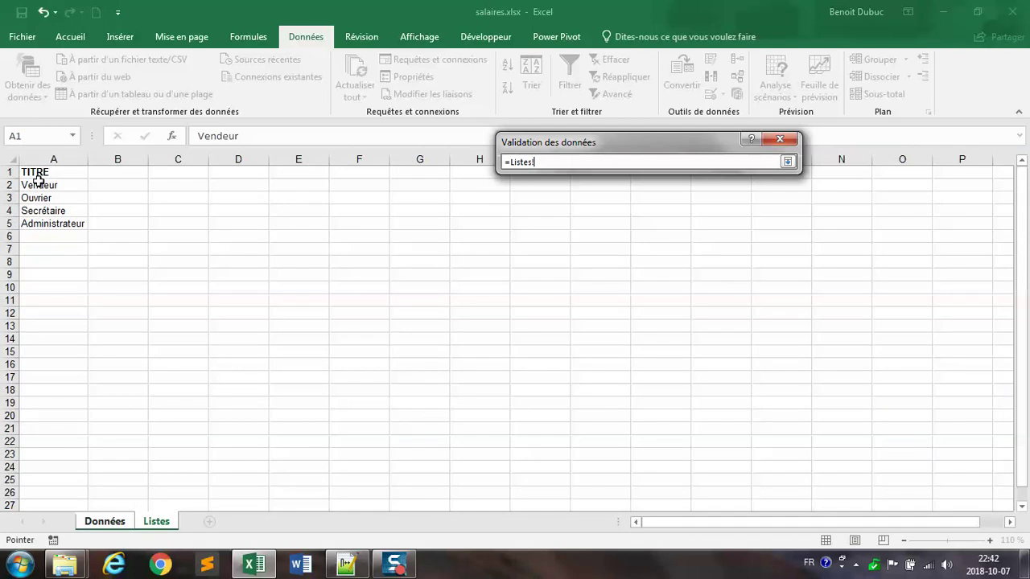
drag(37, 186, 45, 223)
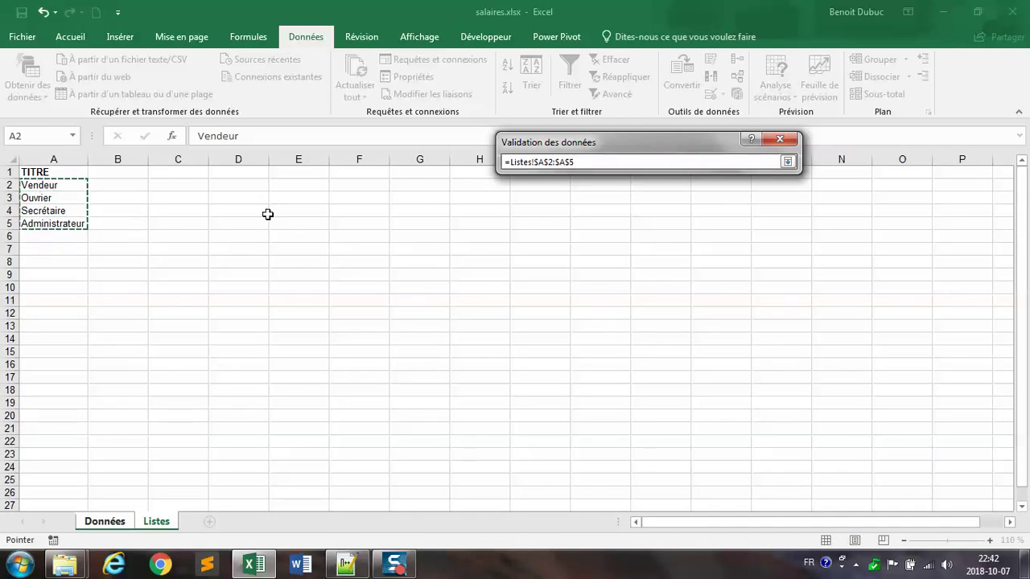
click(787, 162)
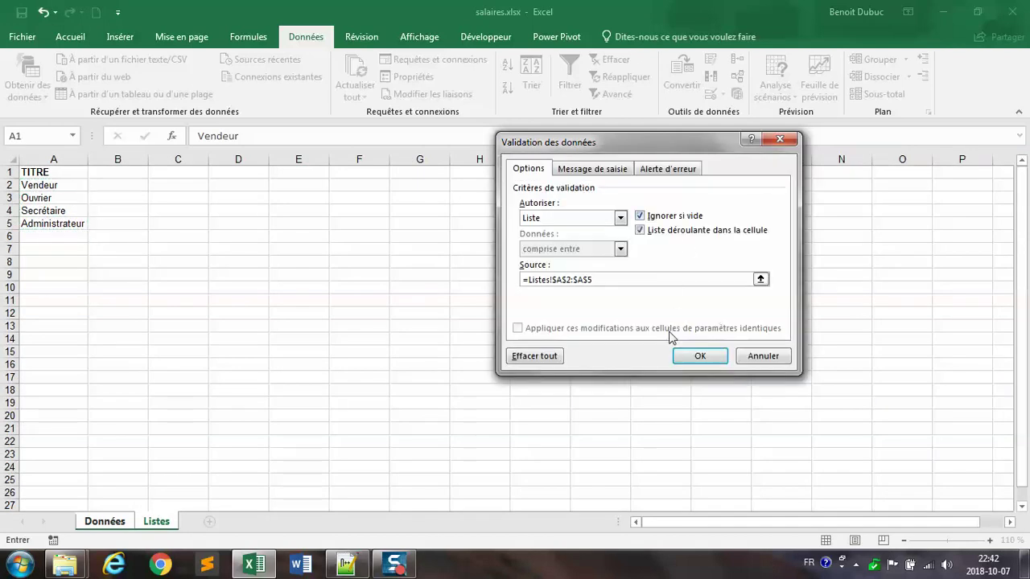
click(696, 358)
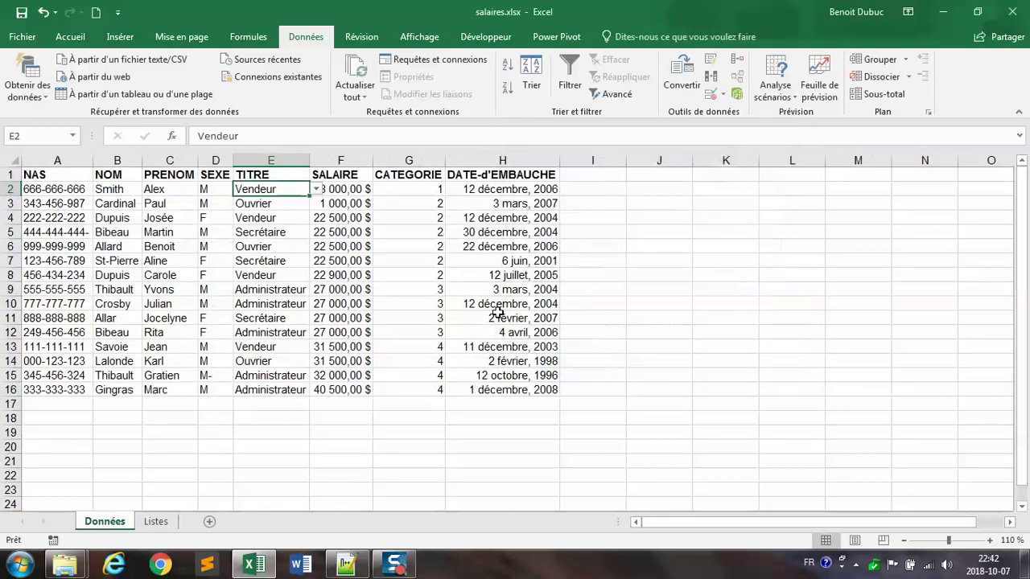
Step: Pick Secrétaire from E2's drop-down, then add Informaticien in Listes cell A6
click(317, 189)
click(310, 223)
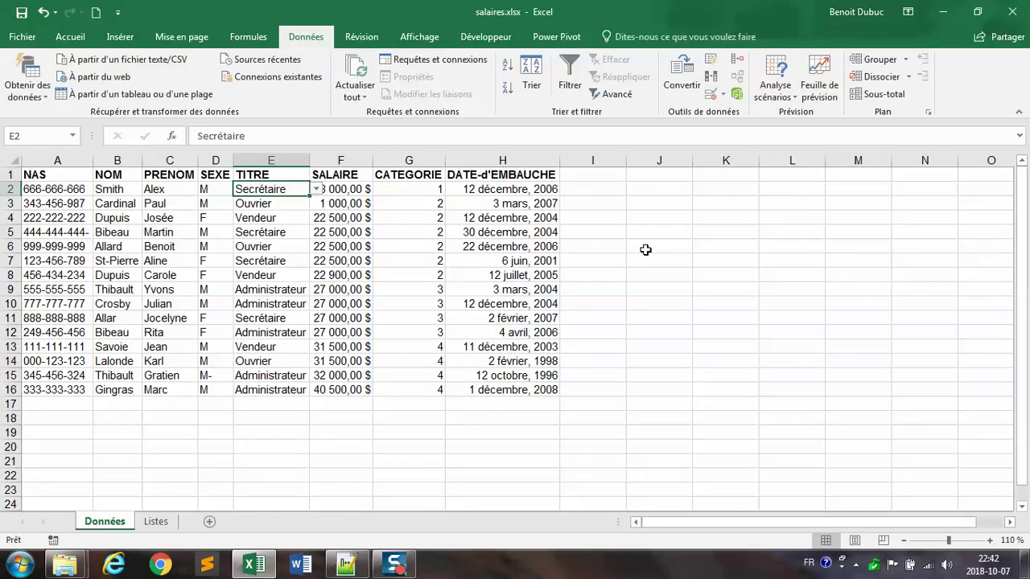
click(156, 523)
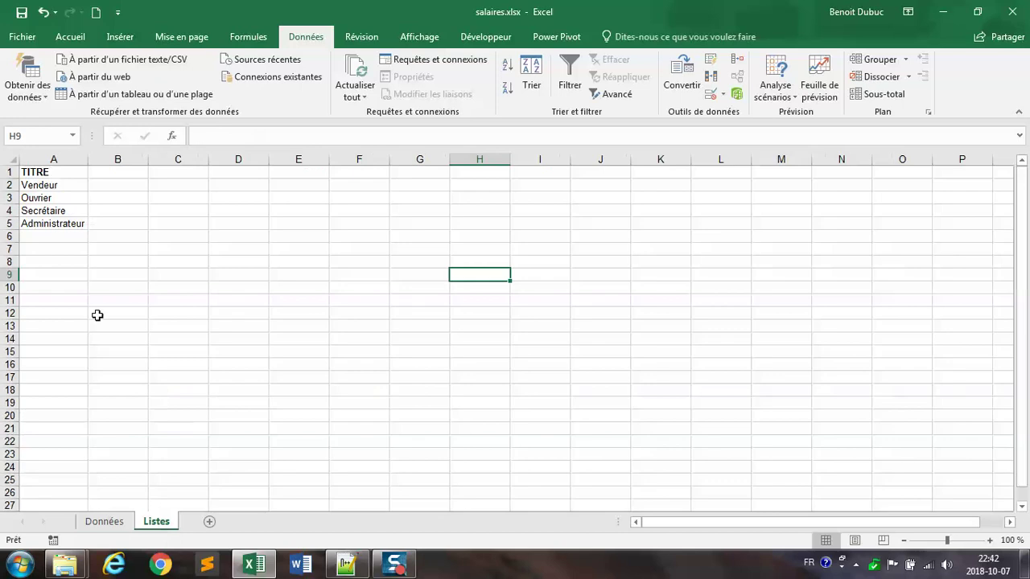
click(61, 235)
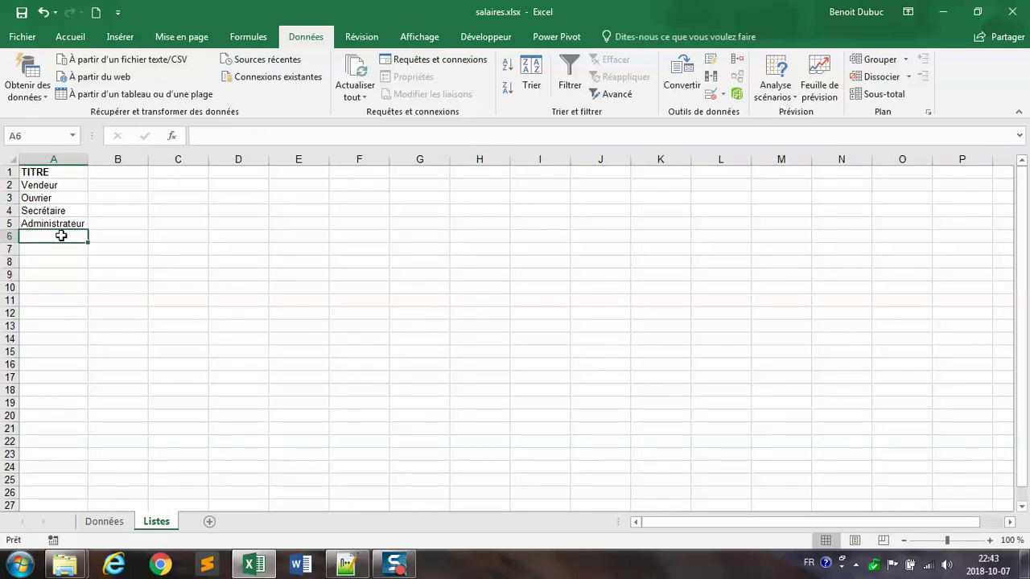
text(Informati)
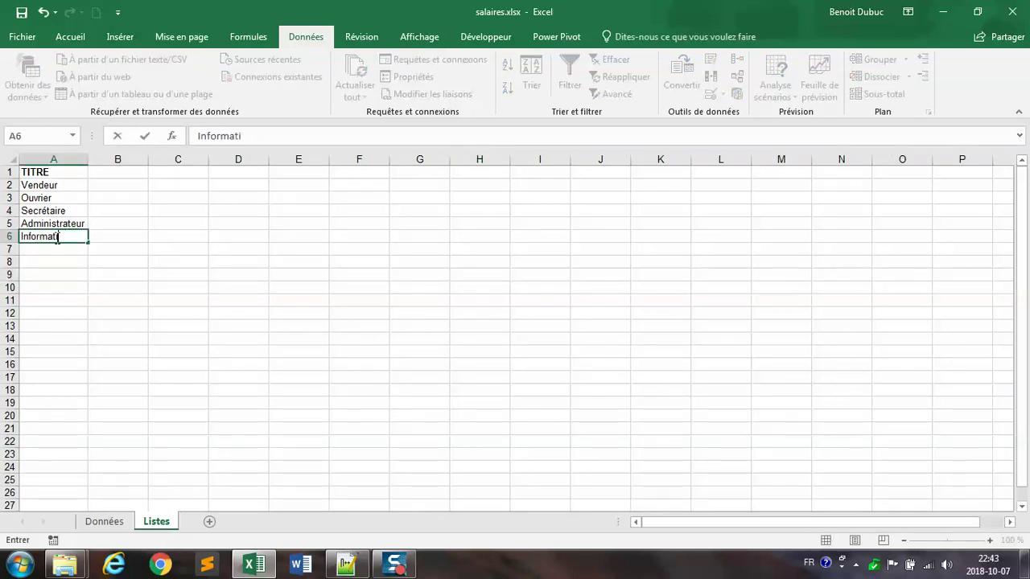
text(cien)
key(Return)
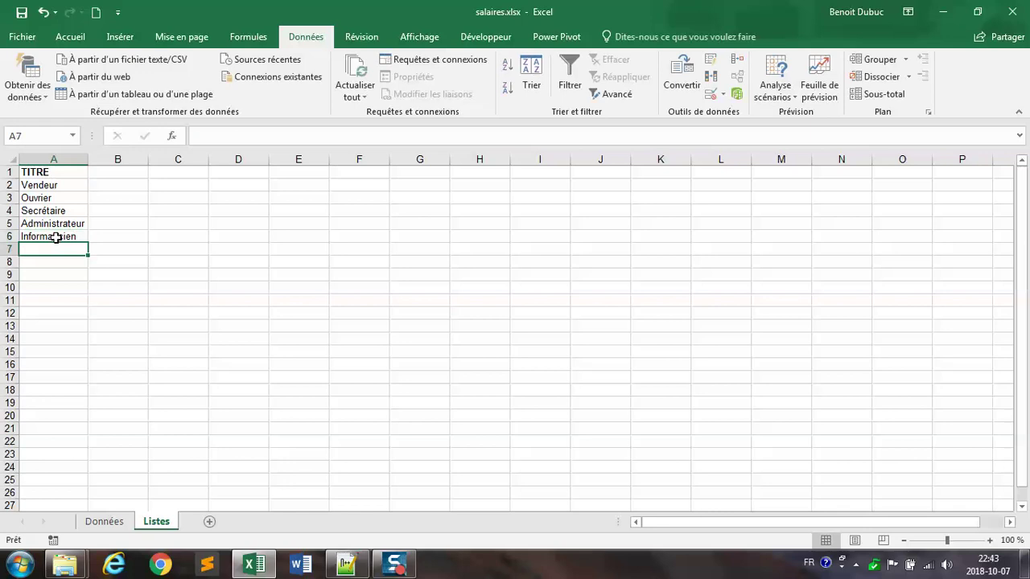
Step: Check on Données that E2's drop-down still offers only the four original titles
click(105, 522)
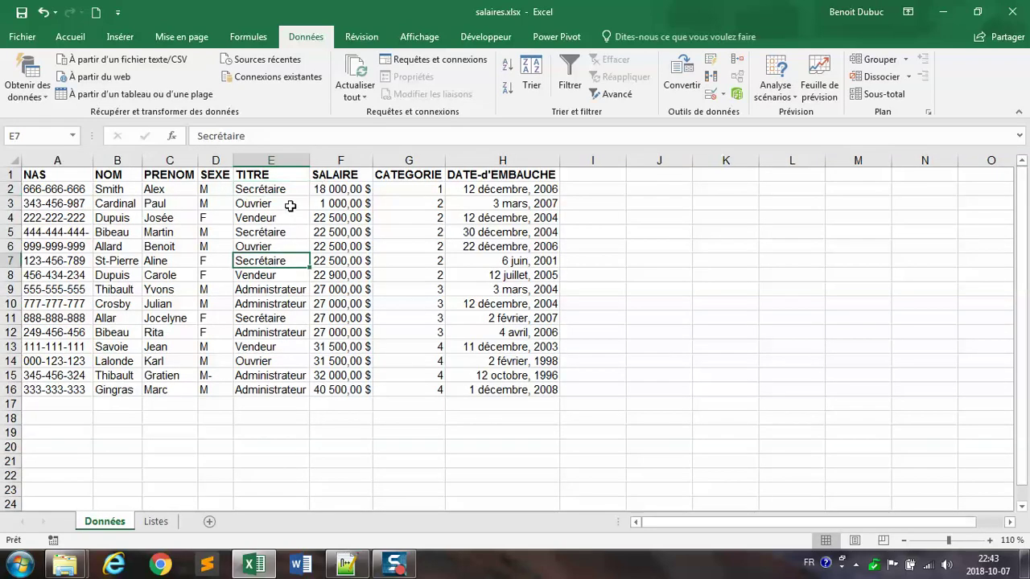
click(316, 189)
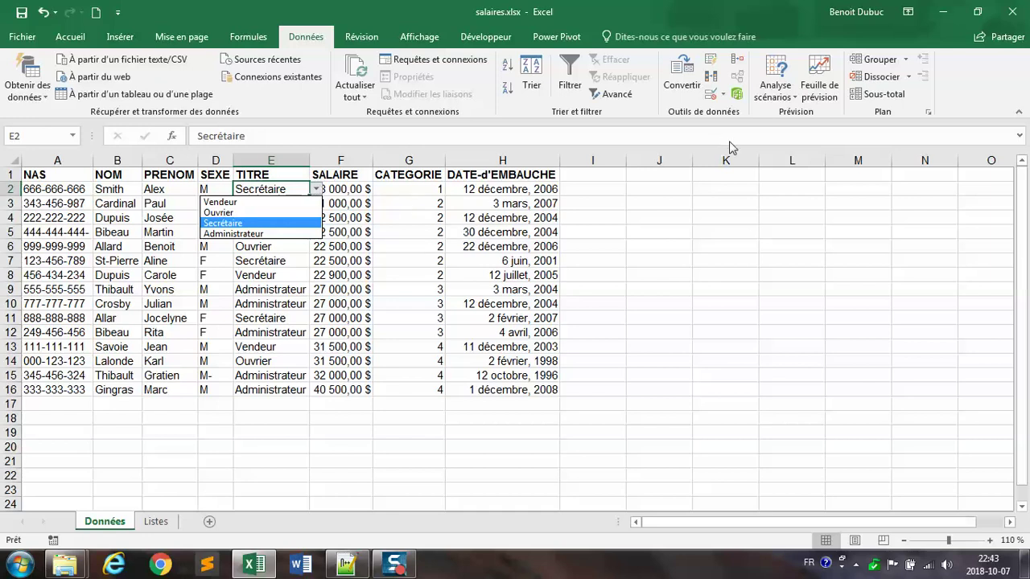
click(724, 98)
click(725, 97)
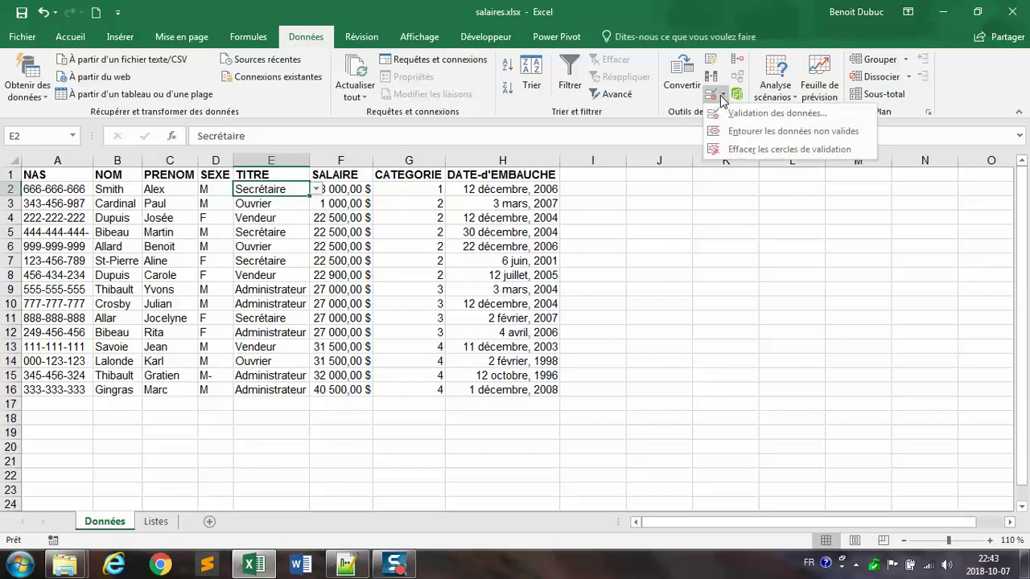
Step: Review E2's validation source Listes!$A$2:$A$5, then clear Informaticien from Listes cell A6
click(727, 114)
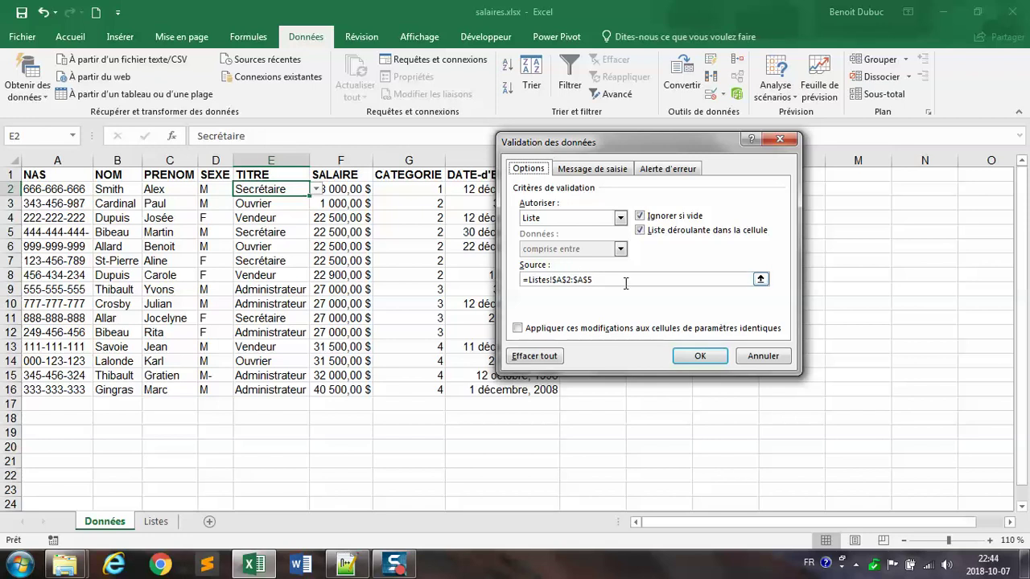
click(760, 357)
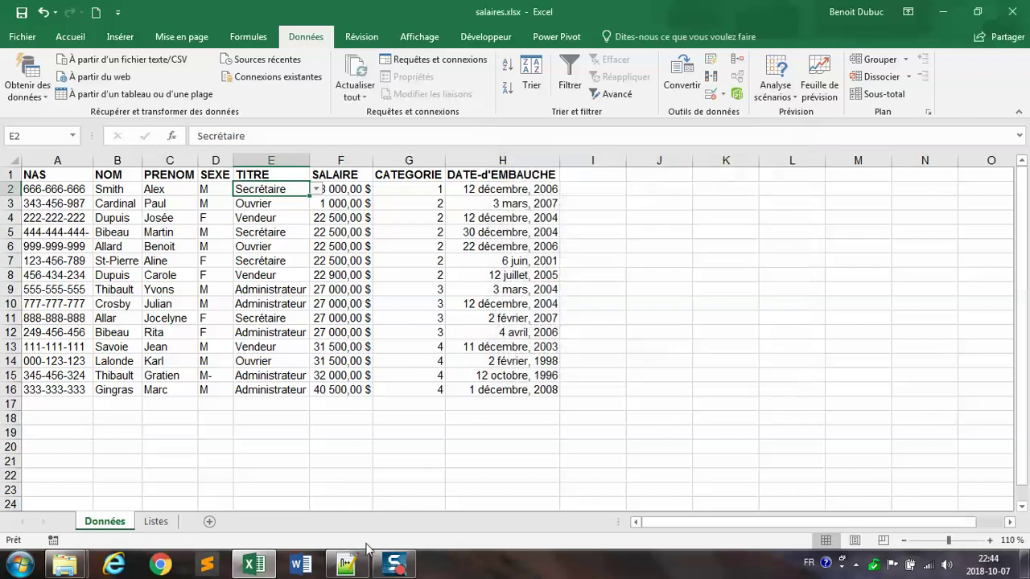
click(156, 521)
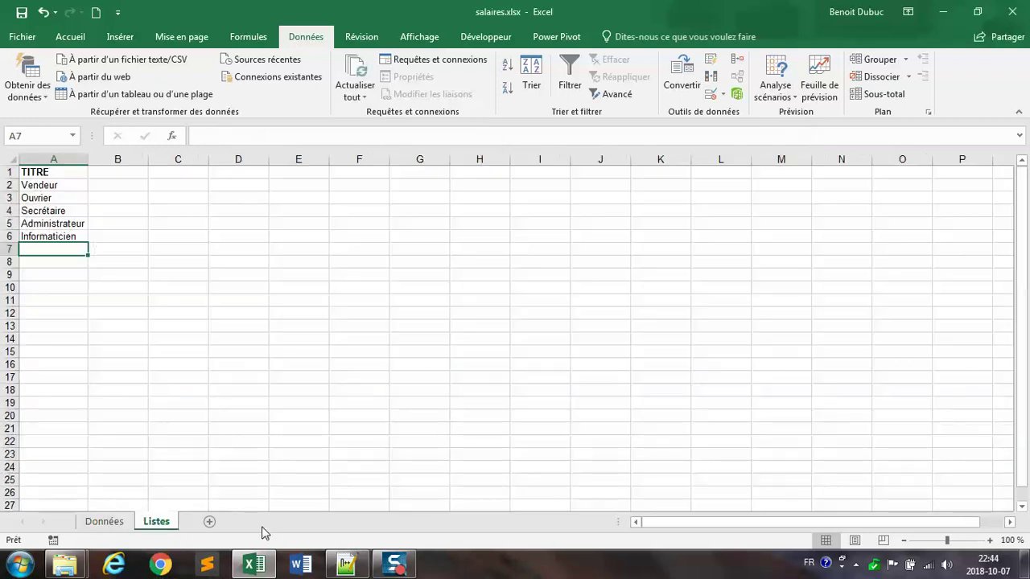
click(46, 235)
right_click(46, 233)
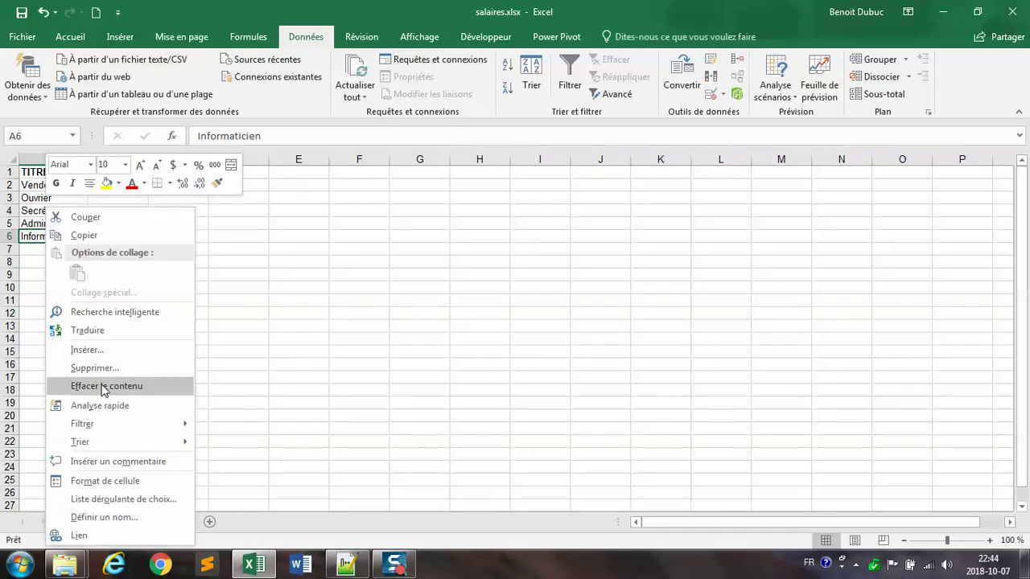
click(106, 385)
click(363, 351)
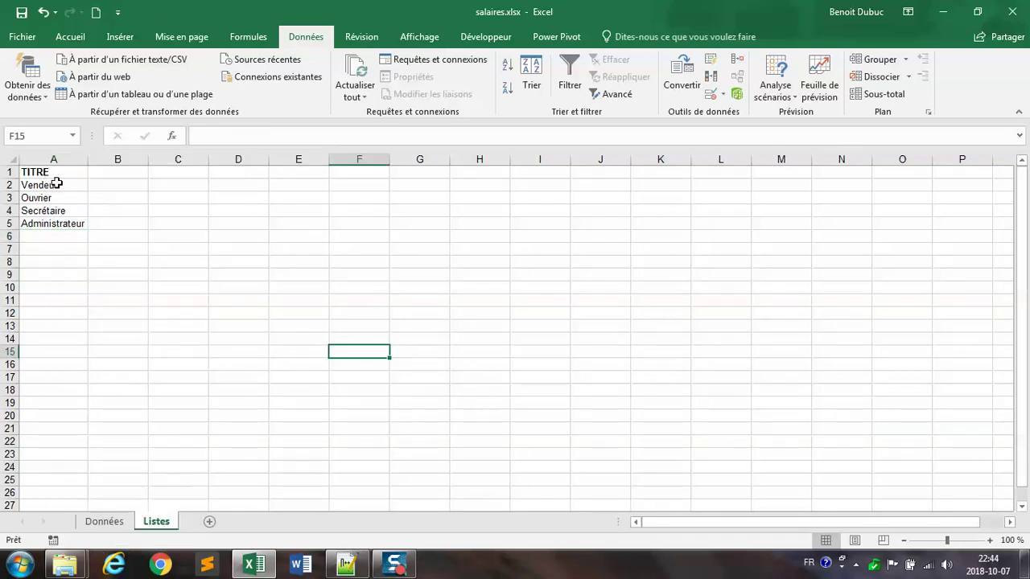
Step: Select Listes A2:A5 and name the range ListeTitres in the Name Box
drag(61, 185, 60, 224)
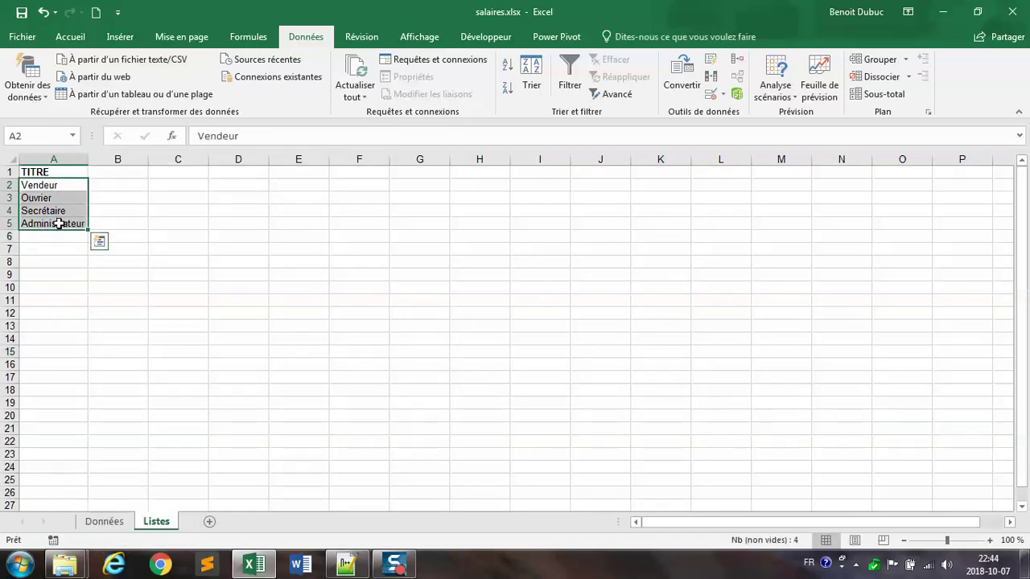
click(35, 136)
text(Liste)
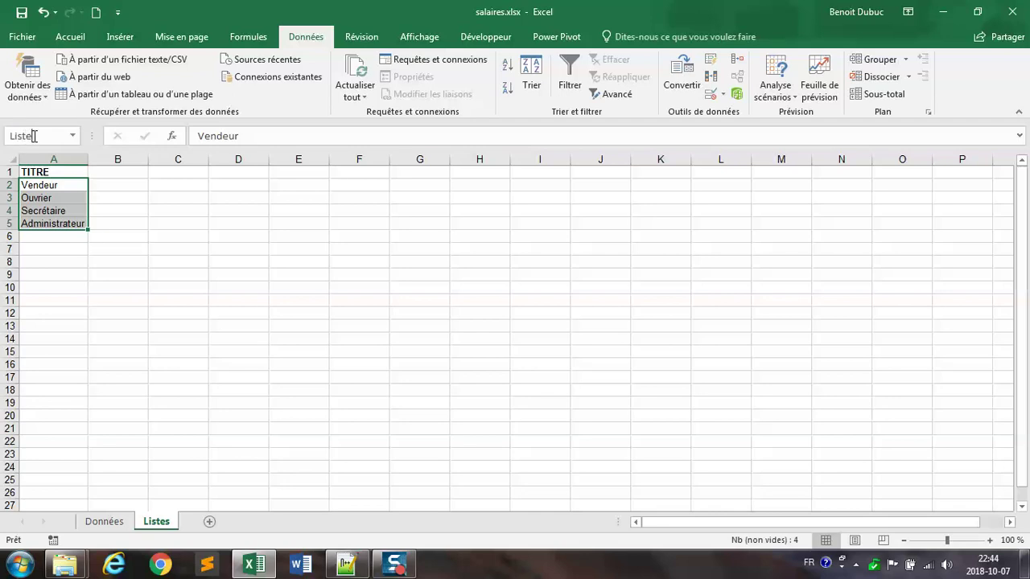
text(Titre)
key(Return)
Step: Inspect ListeTitres in the Name Manager, confirming it refers to Listes!$A$2:$A$5
click(228, 37)
click(522, 95)
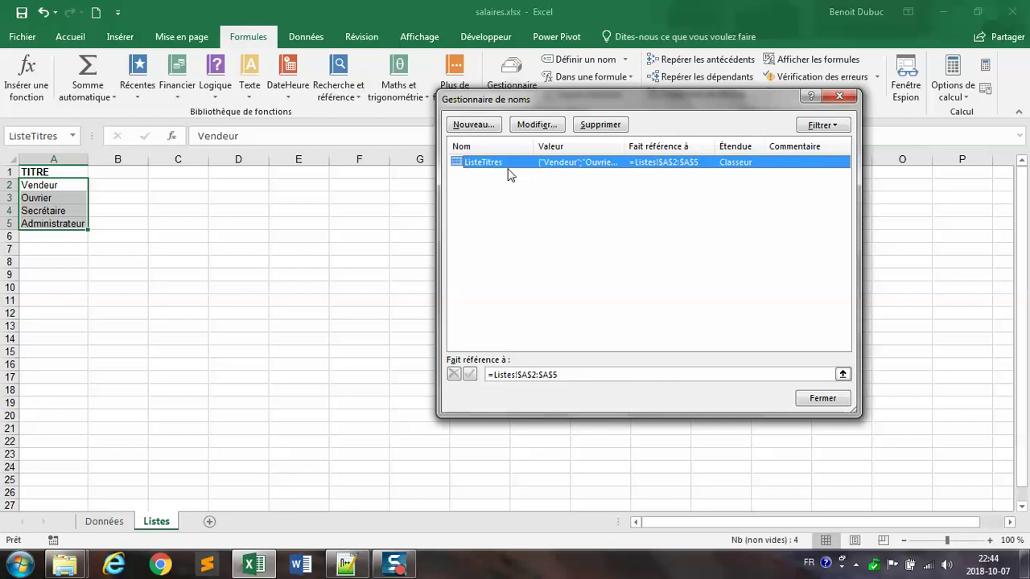
drag(559, 102, 329, 105)
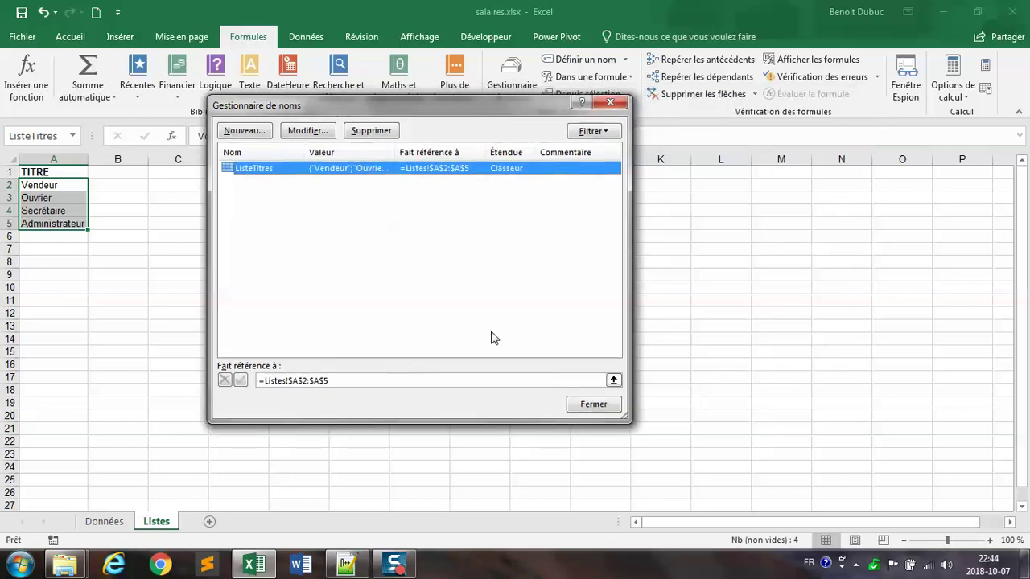
drag(629, 419, 805, 432)
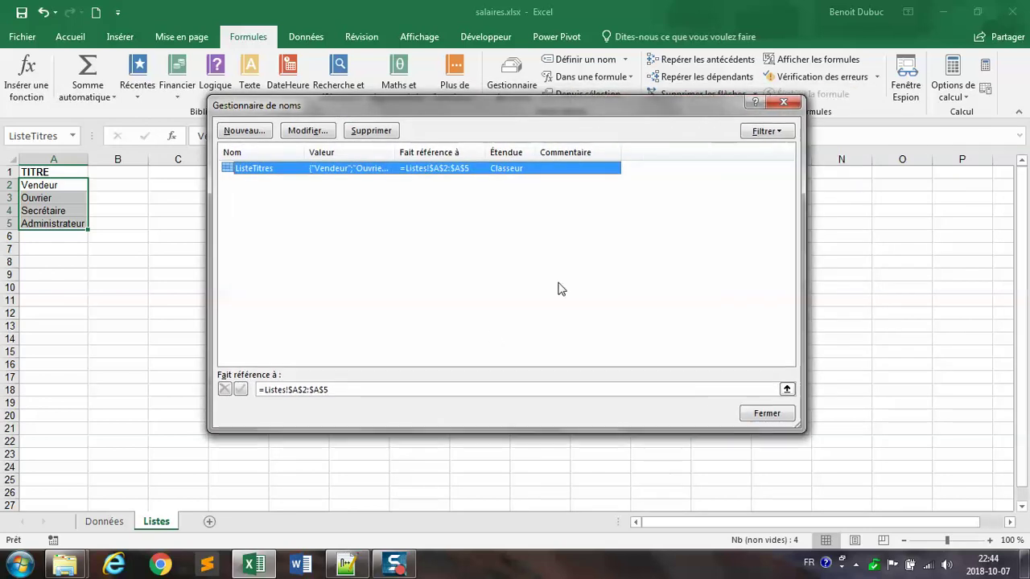
drag(397, 152, 545, 152)
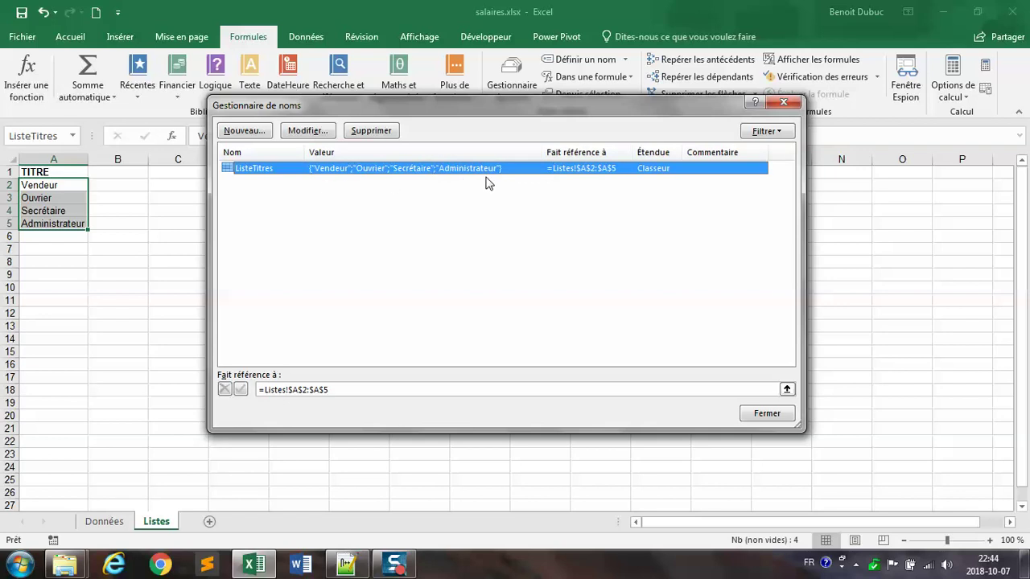
click(784, 104)
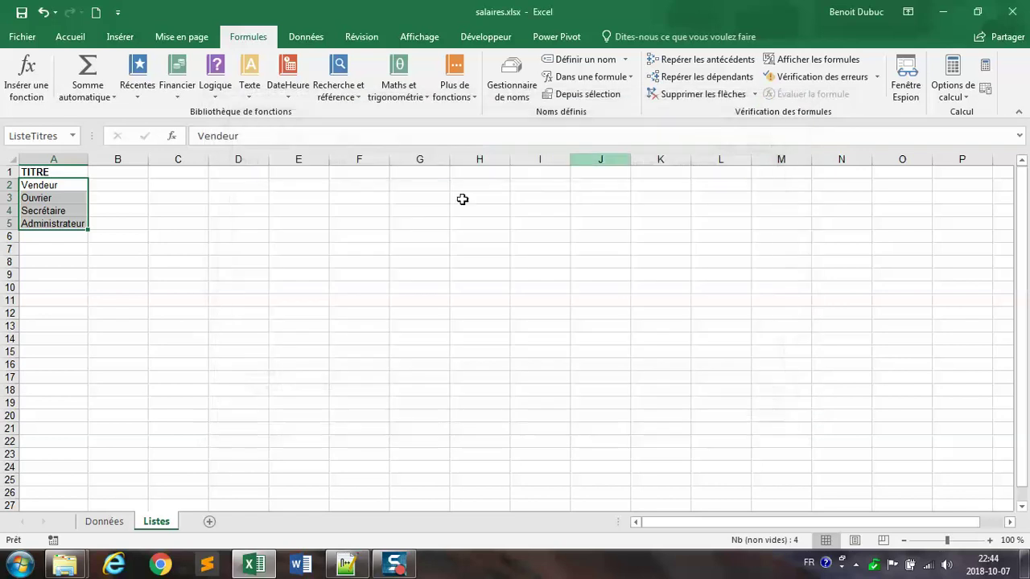
click(44, 245)
Step: Enter Informaticien in A6 and recheck that ListeTitres still covers only A2:A5
click(26, 234)
text(Inf)
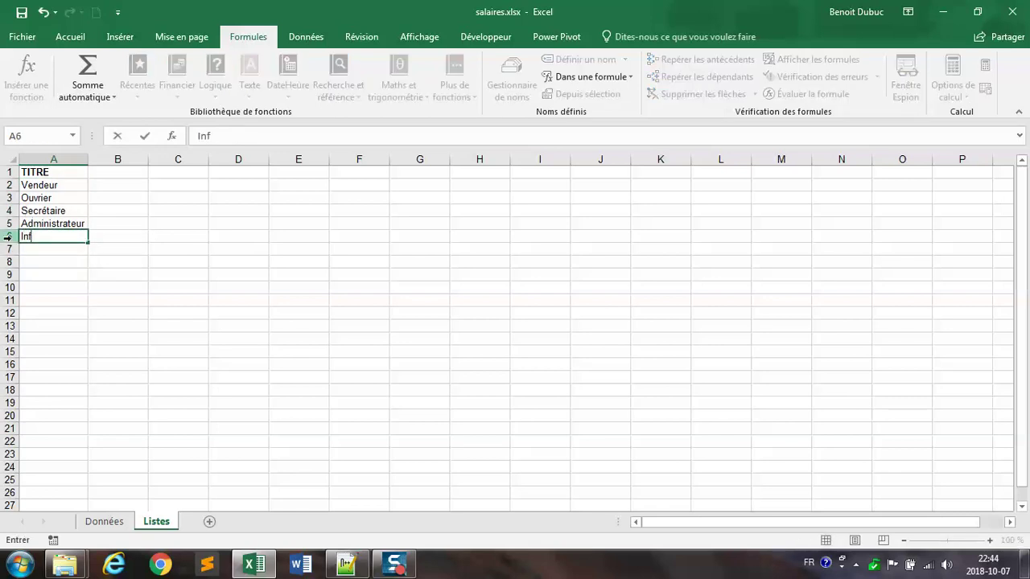
text(ormat)
text(icien)
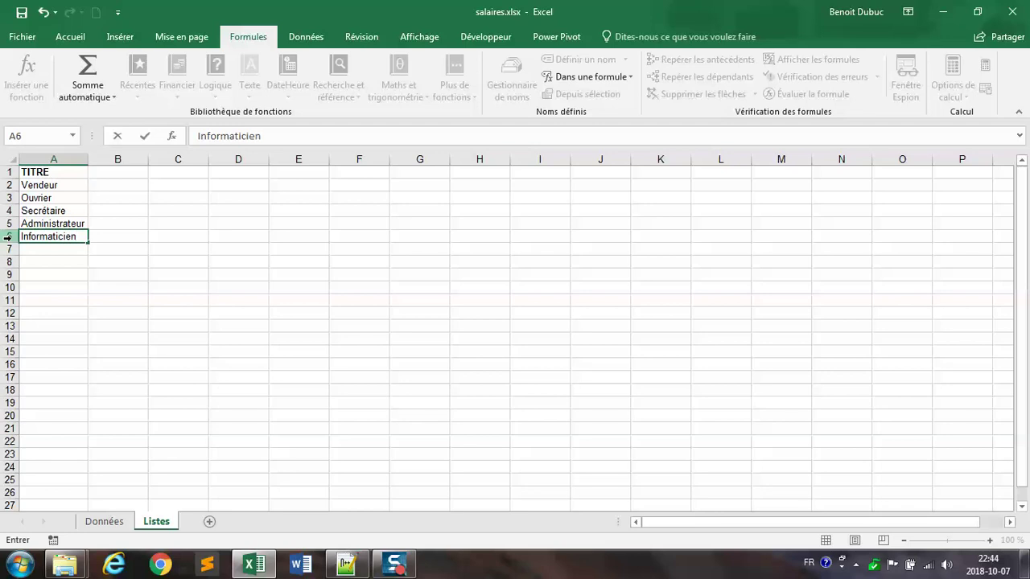
key(Return)
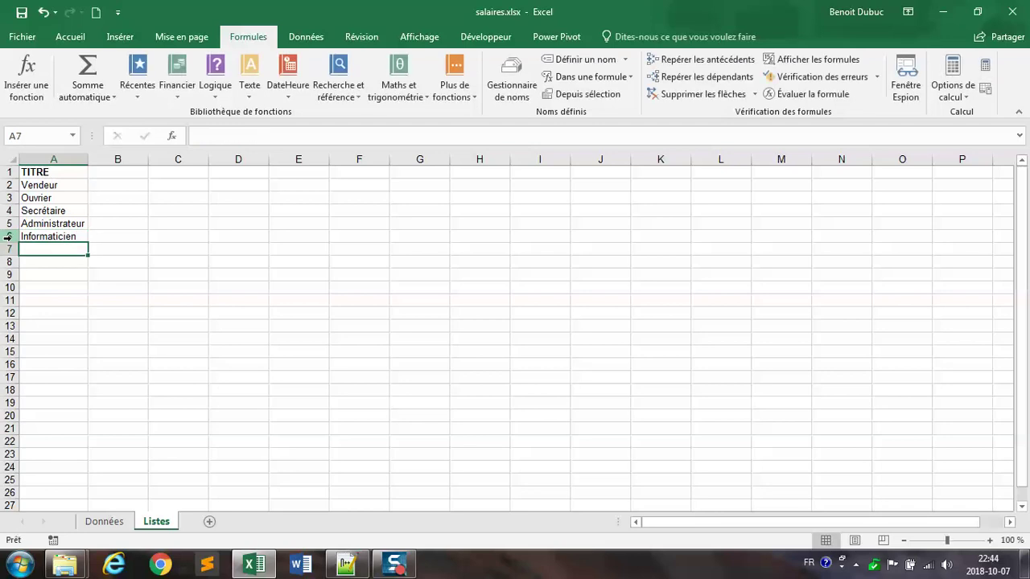
click(521, 81)
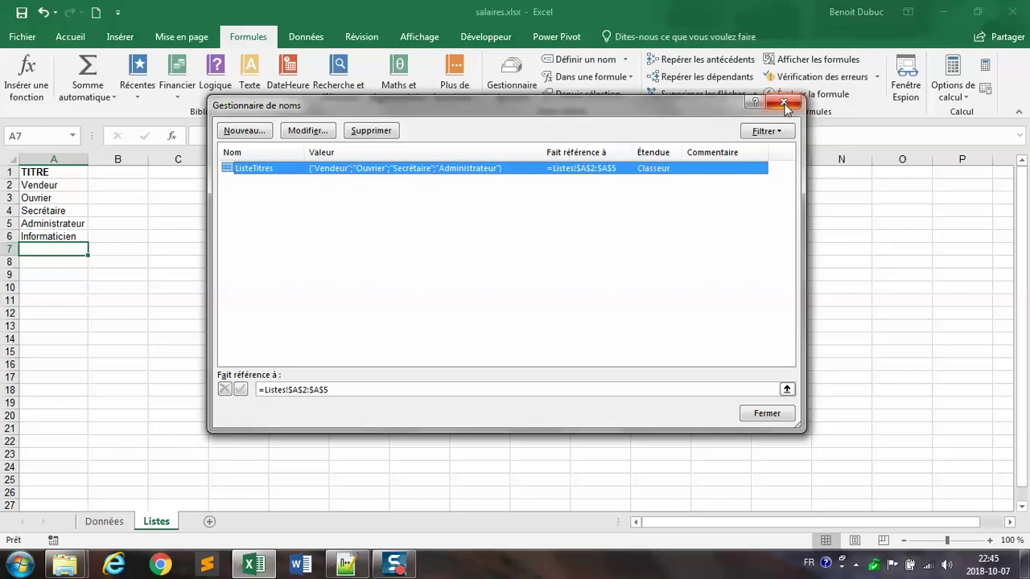
click(784, 105)
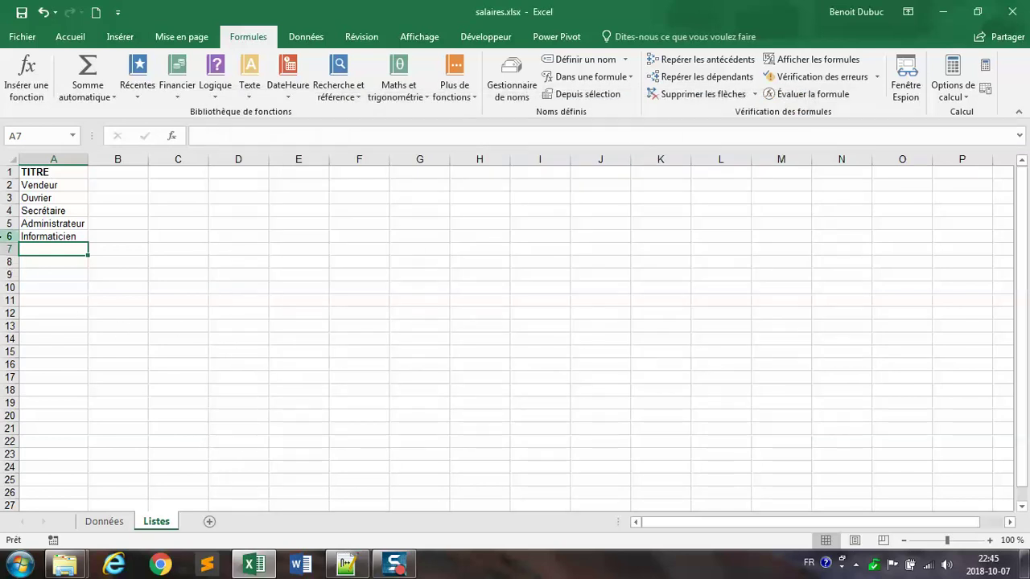
click(8, 235)
Step: Delete row 6, insert a row above Secrétaire, and enter Informaticien in A4
right_click(10, 237)
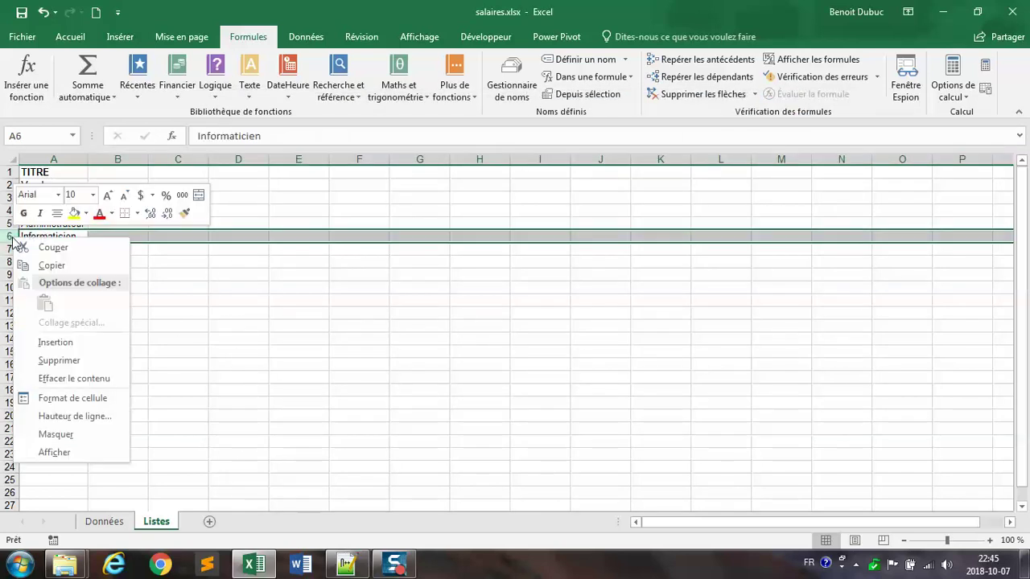
click(56, 360)
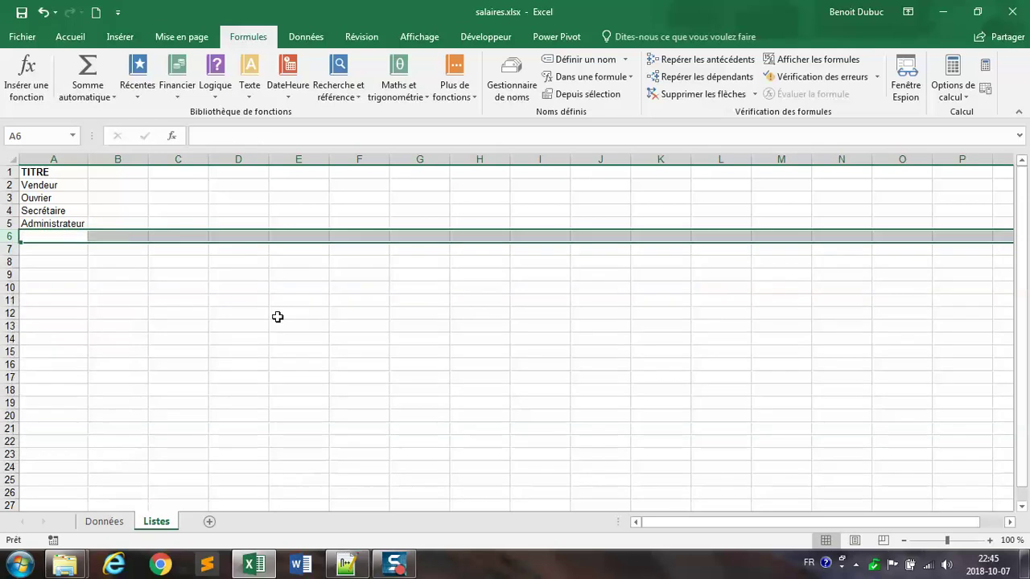
click(9, 211)
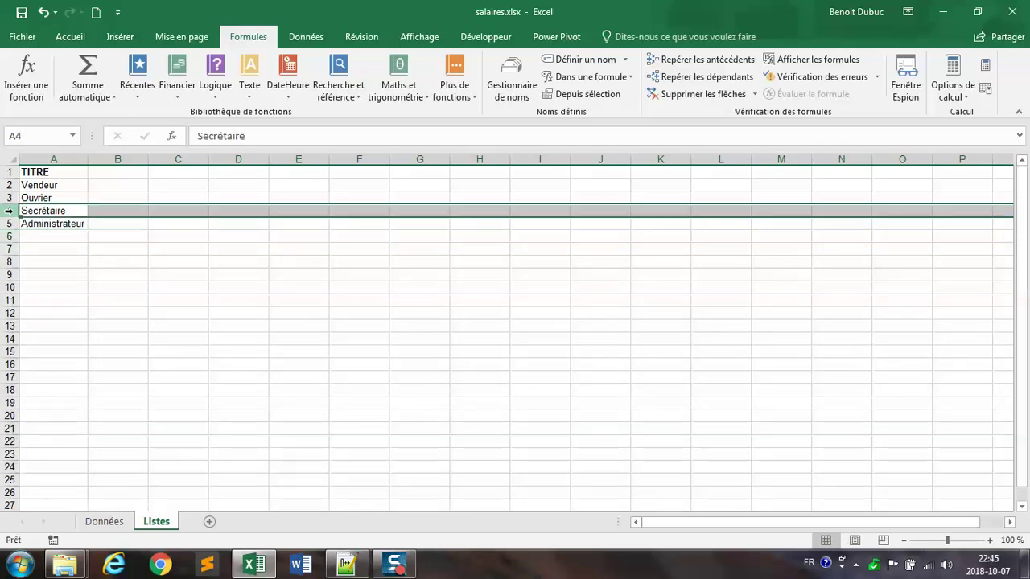
right_click(9, 211)
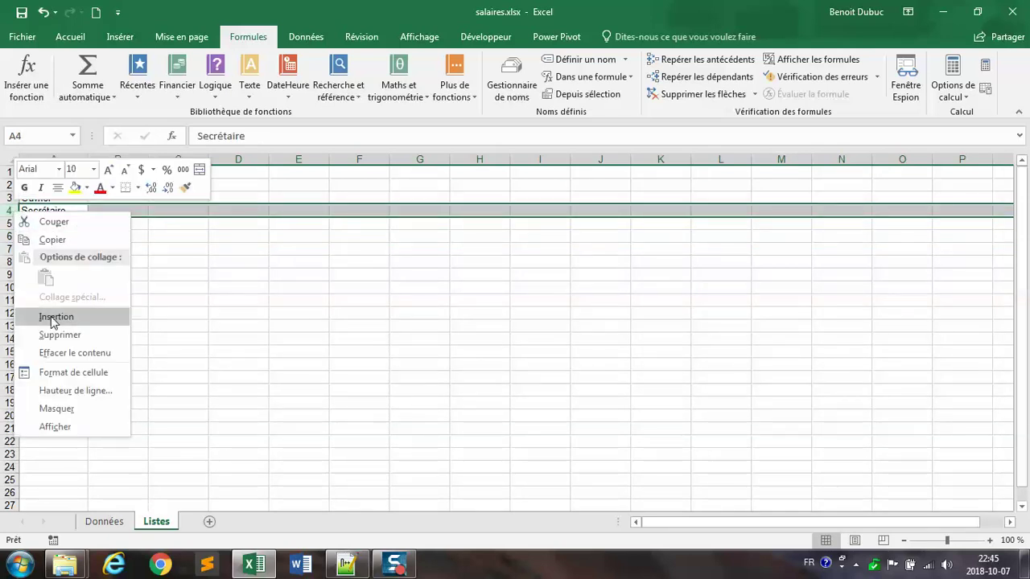
click(55, 318)
click(50, 211)
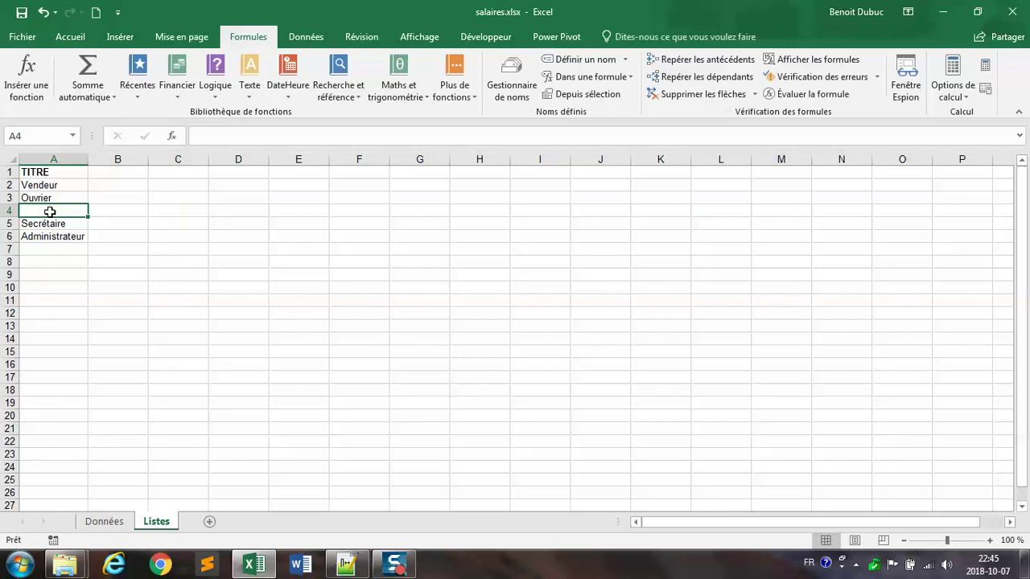
text(Informat)
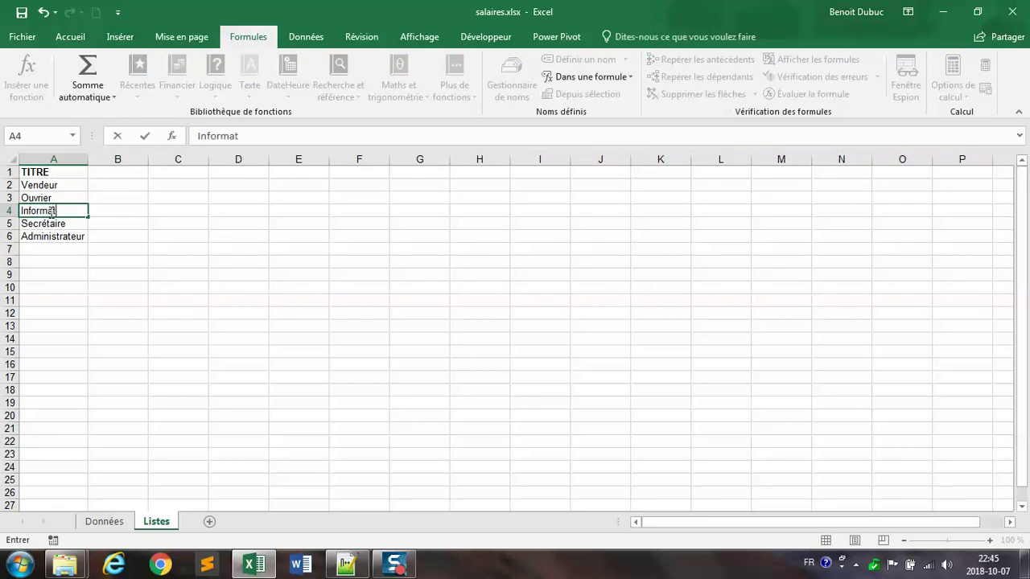
text(icien)
key(Return)
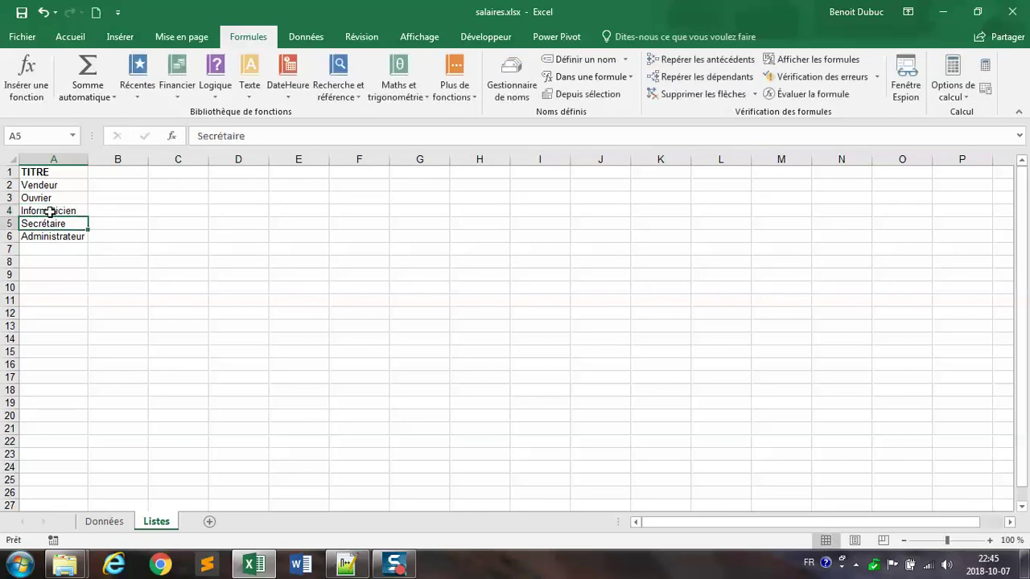
Step: Delete the ListeTitres name, now spanning Listes!$A$2:$A$6, via the Name Manager
click(511, 78)
drag(539, 159, 592, 151)
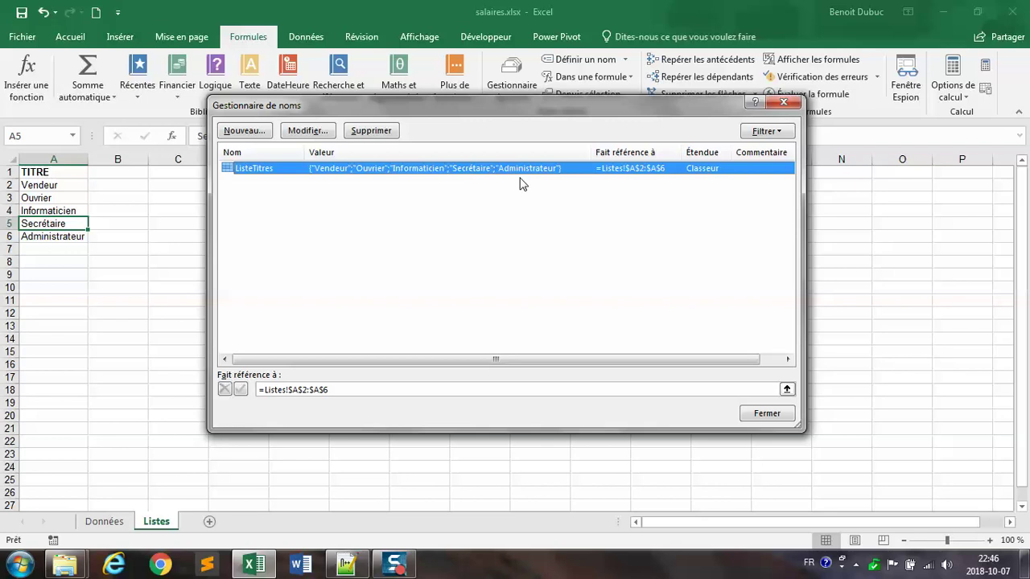
click(381, 136)
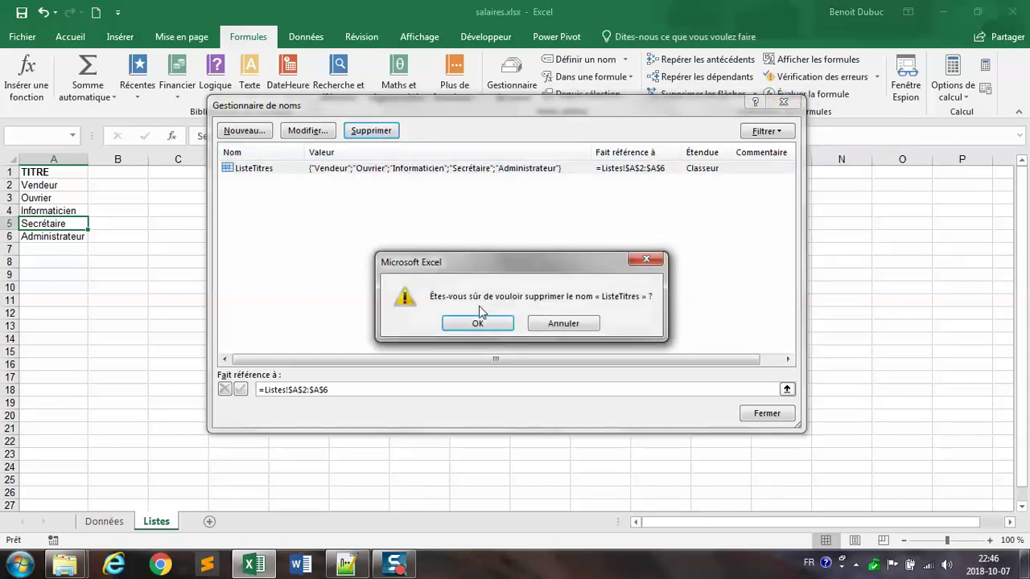
click(481, 320)
click(783, 102)
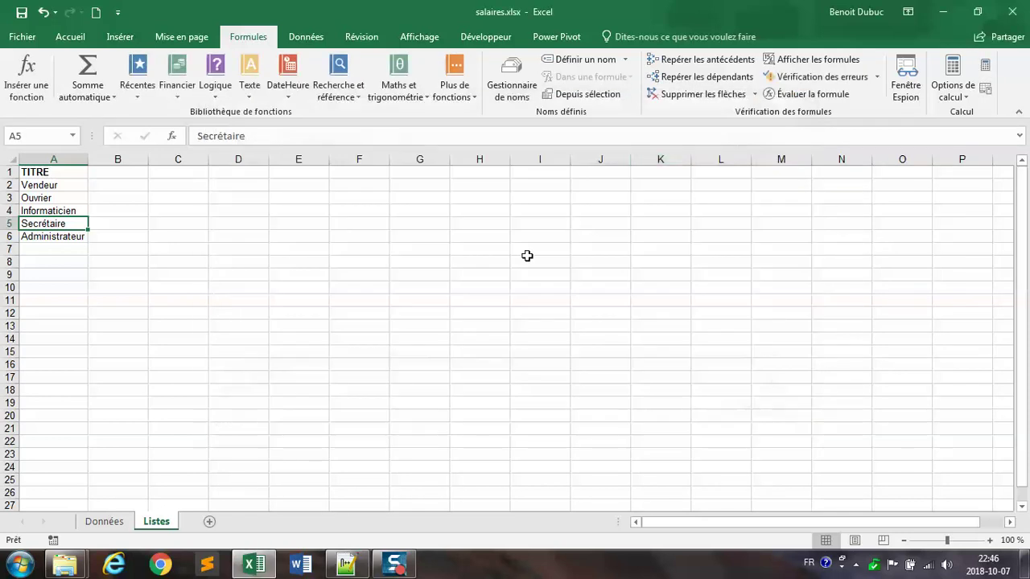
click(539, 261)
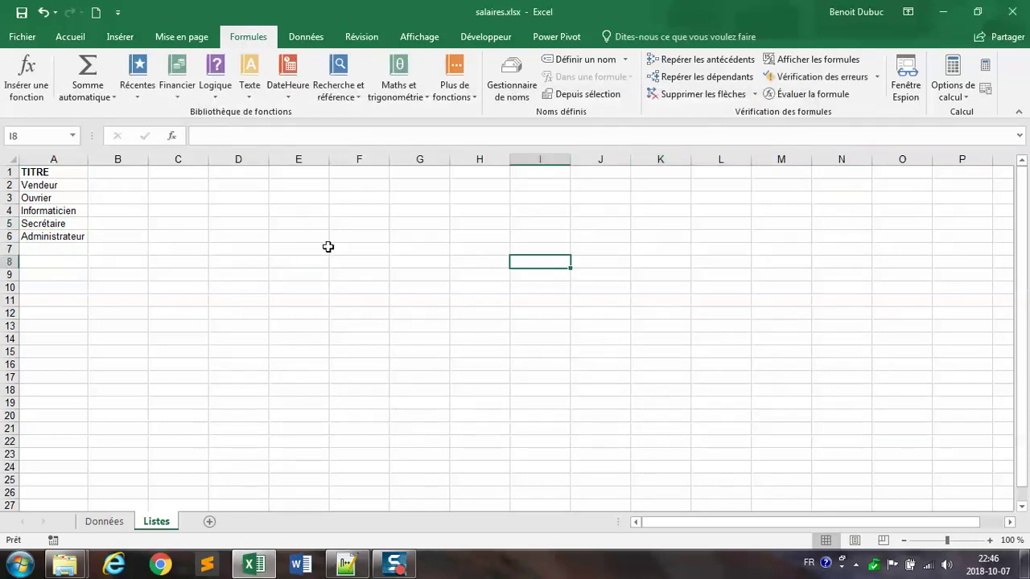
Step: Delete row 4 holding Informaticien from the Listes sheet
click(41, 198)
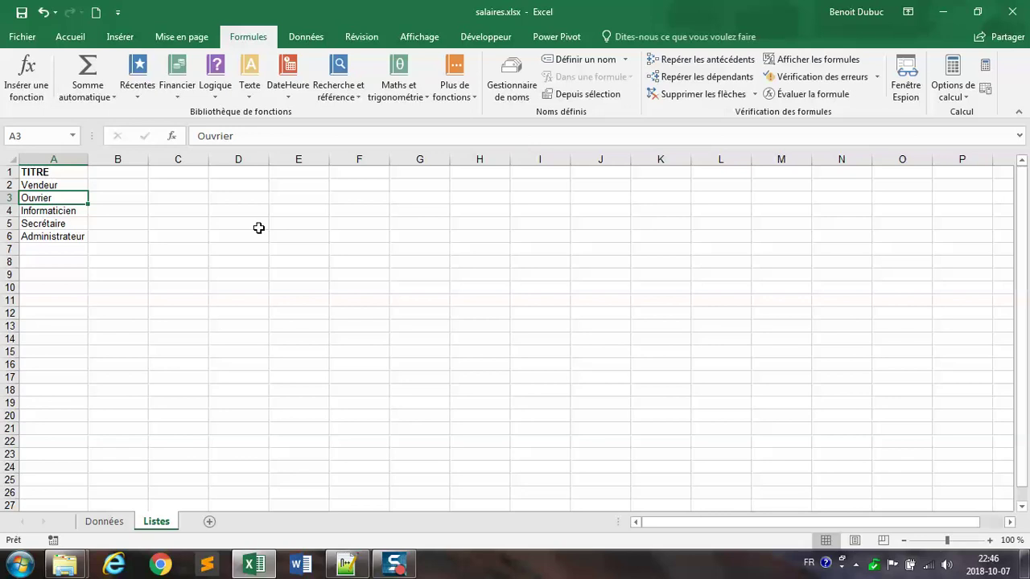
click(45, 212)
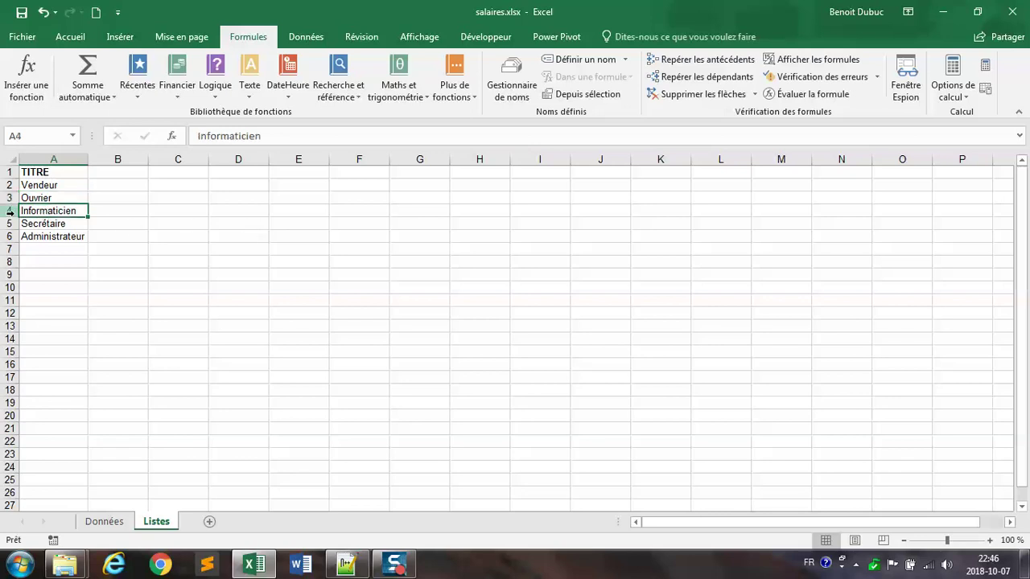
right_click(9, 210)
click(50, 336)
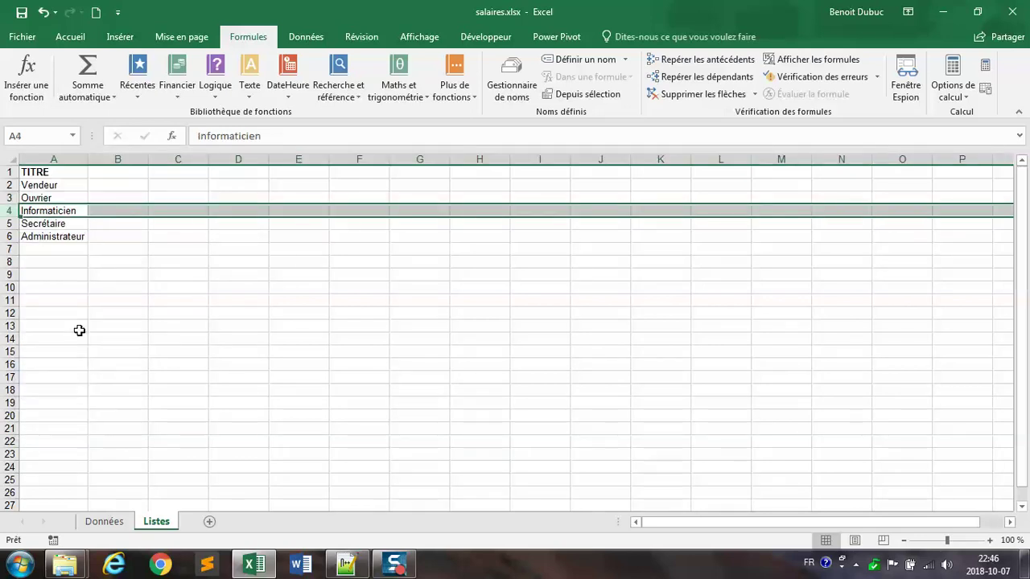
click(254, 298)
Step: Convert the TITRE list A1:A5 into table Tableau1 with a header row
click(24, 199)
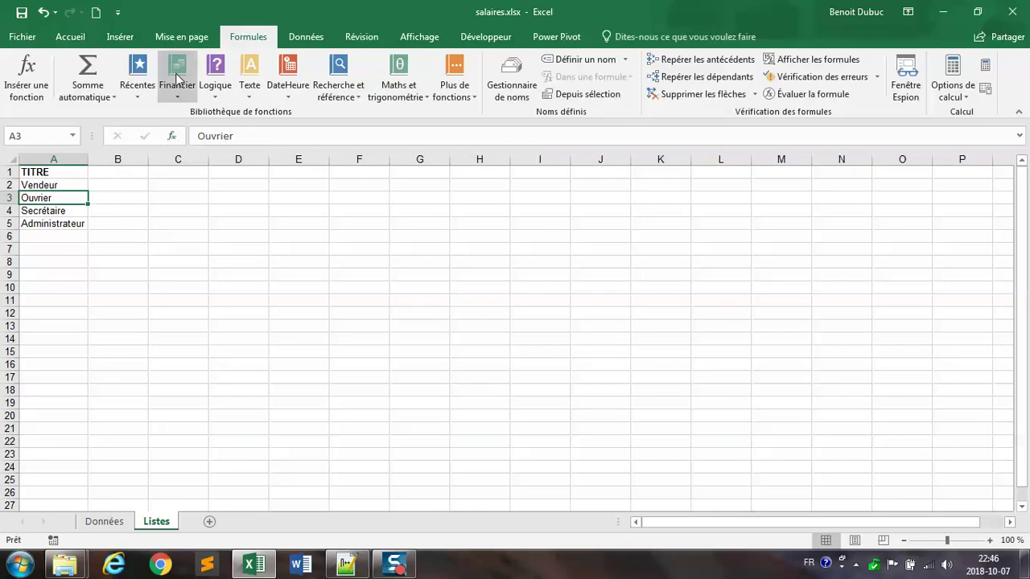
click(121, 37)
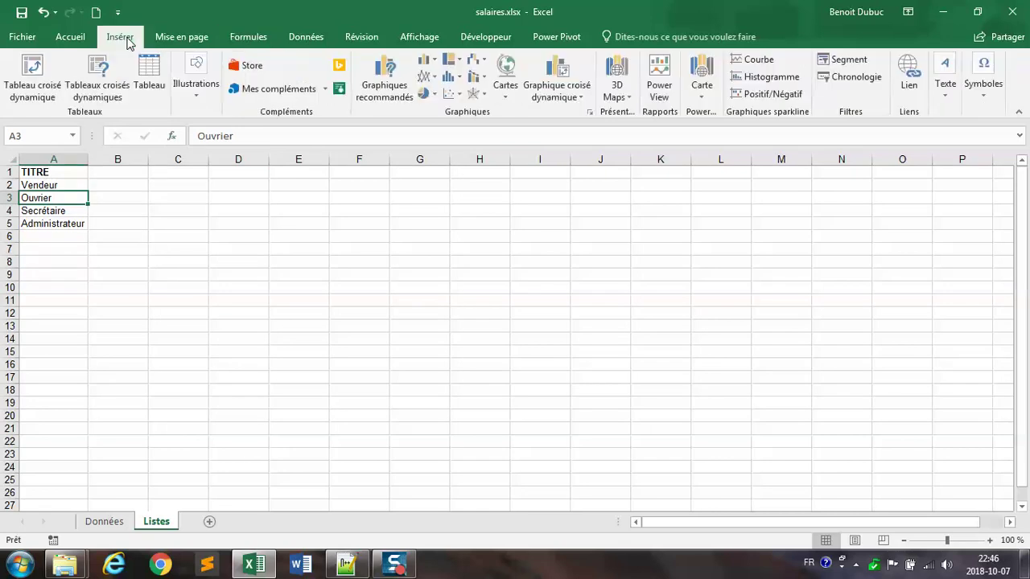
click(150, 71)
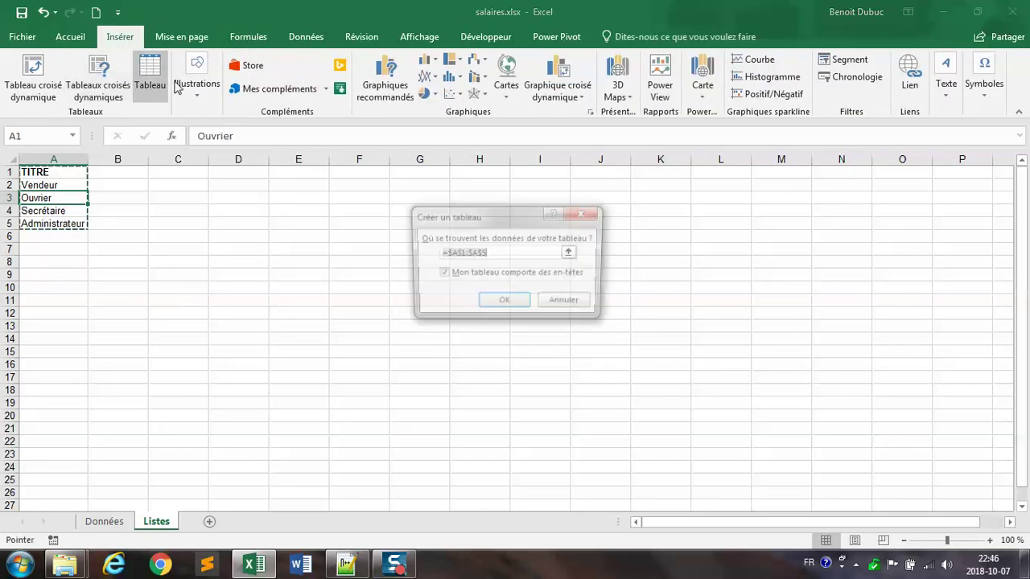
click(491, 311)
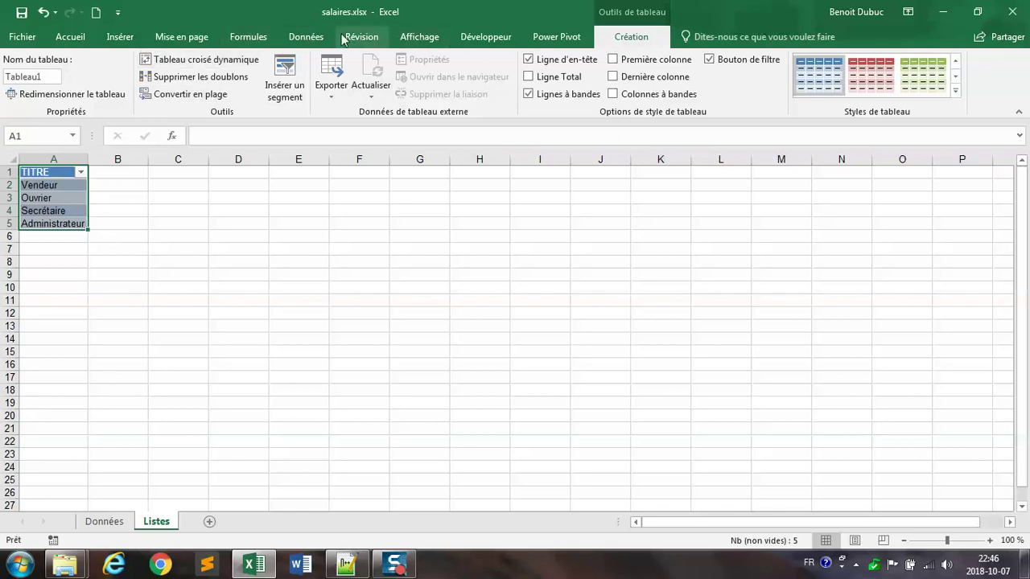
click(270, 38)
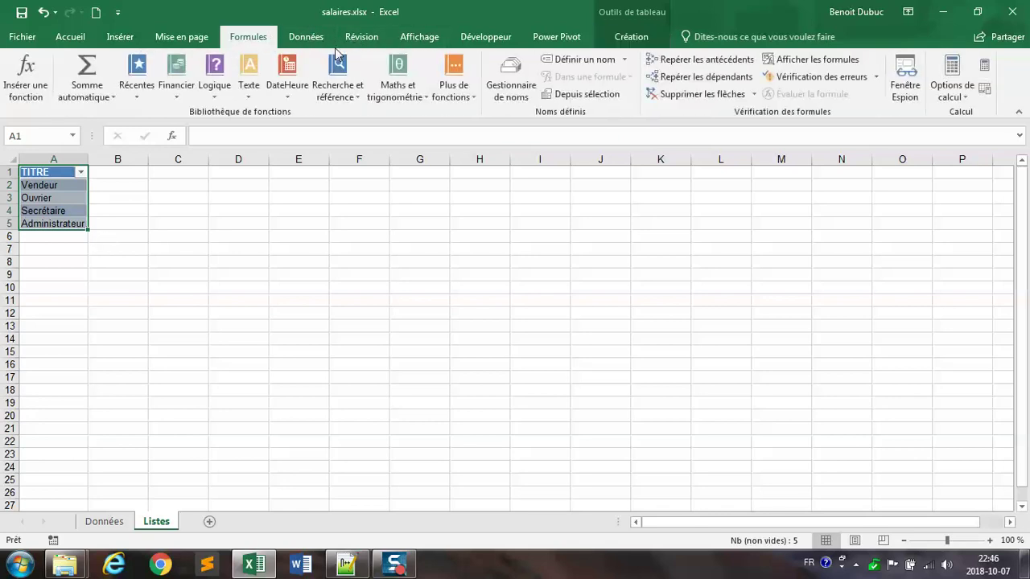
click(493, 70)
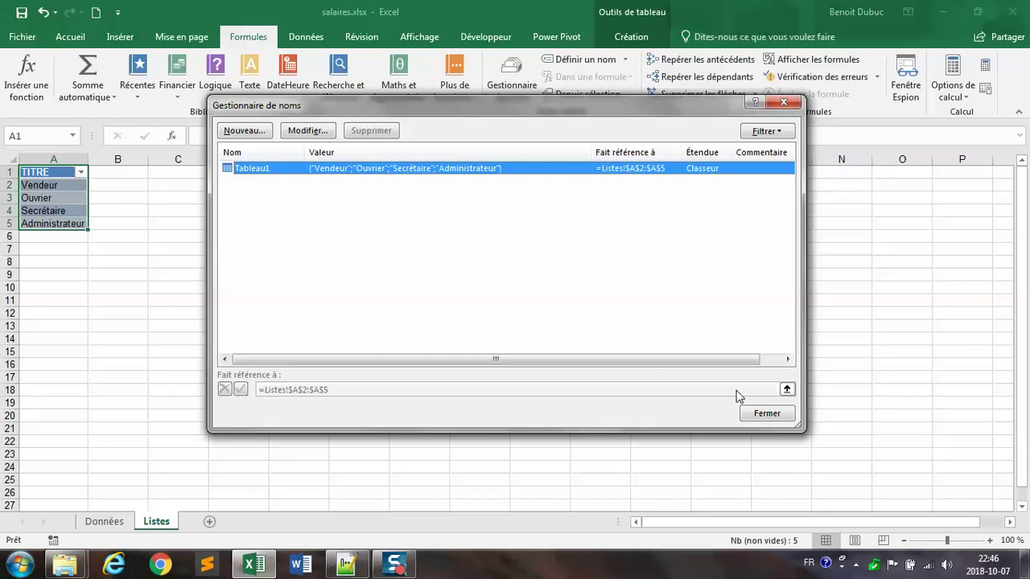
click(786, 104)
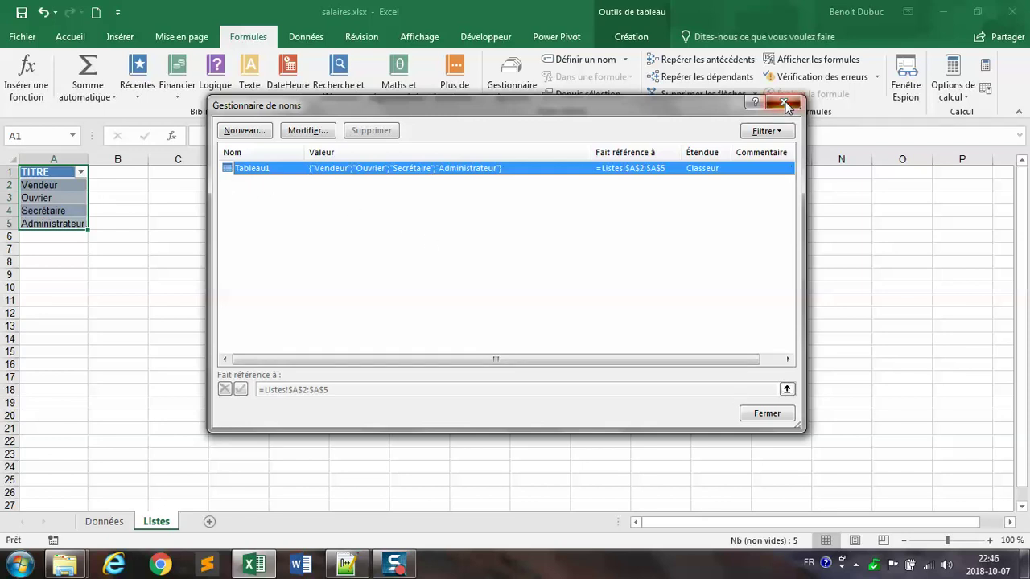
click(73, 237)
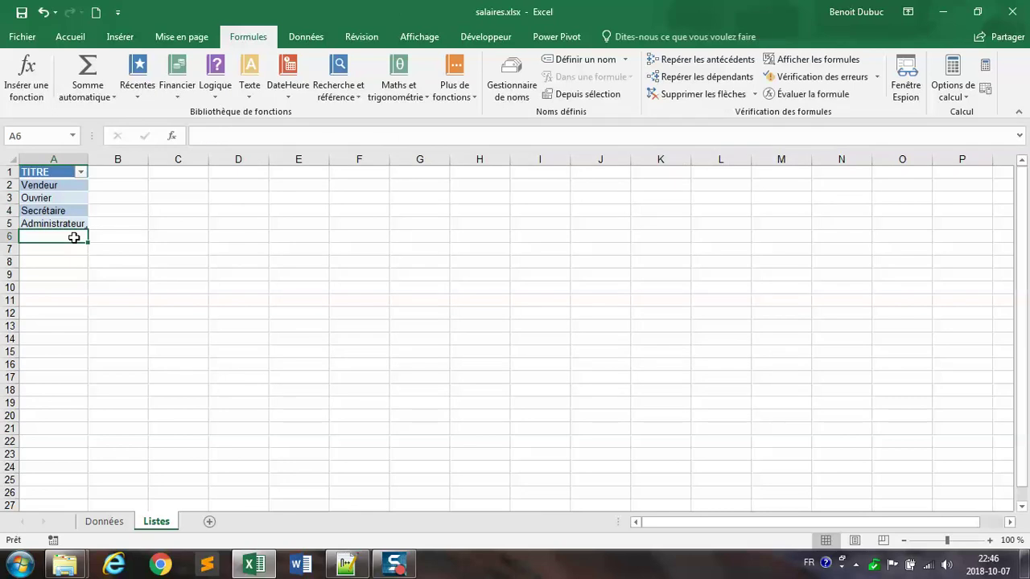
Step: Enter Informaticien in A6 and confirm Tableau1 now spans $A$2:$A$6
text(Infora)
key(BackSpace)
text(maticien)
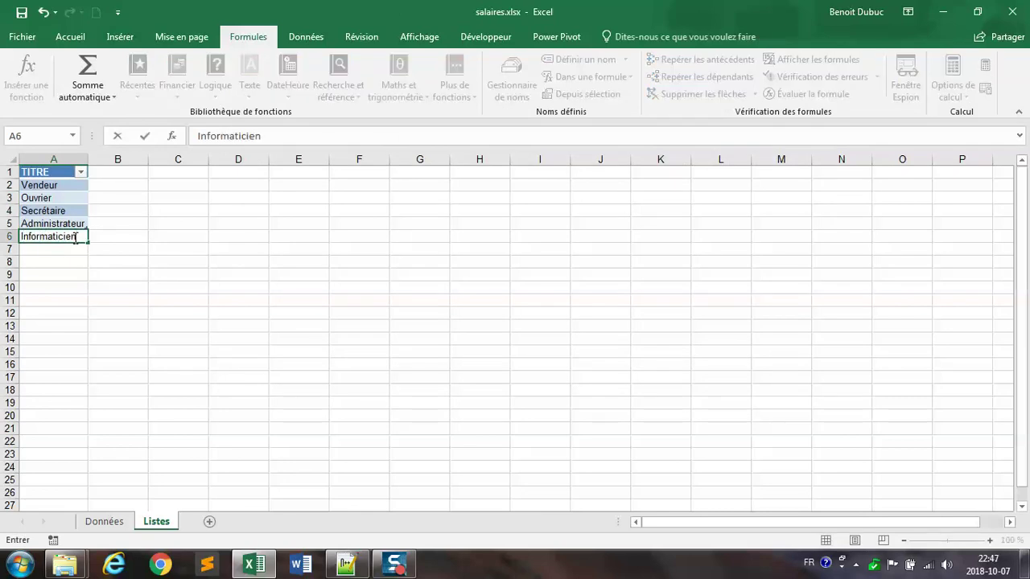
key(Return)
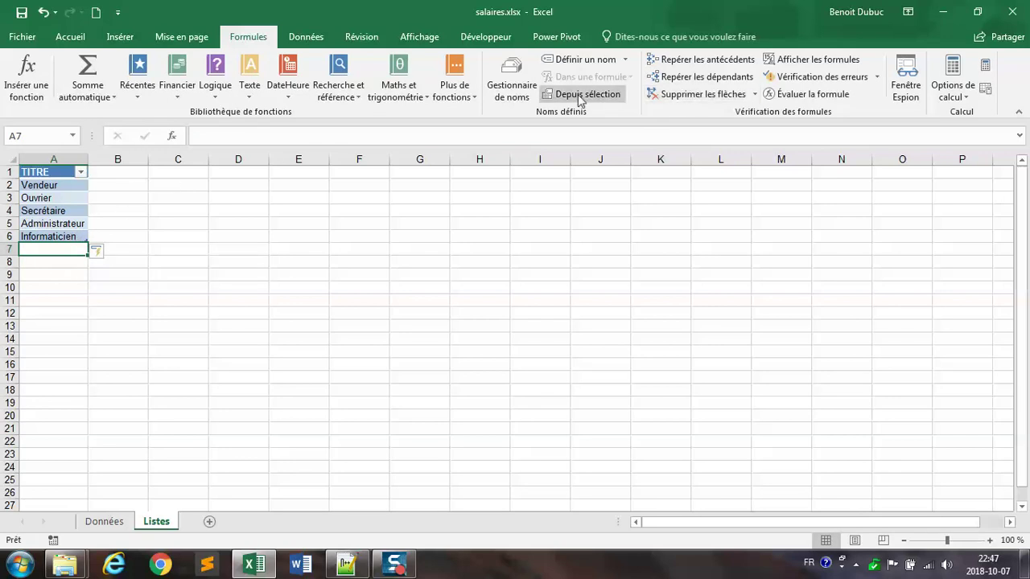
click(516, 85)
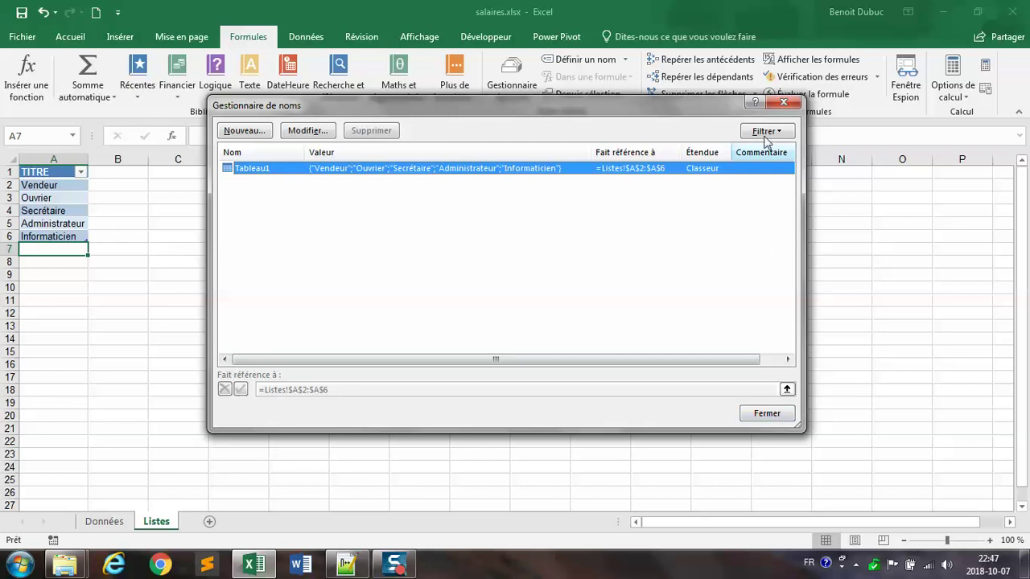
click(782, 103)
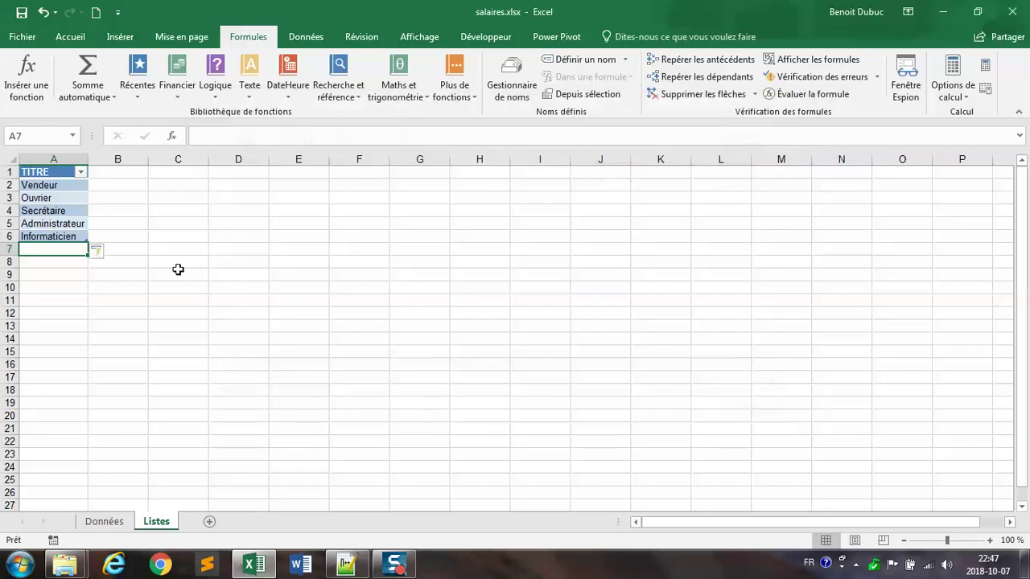
Step: Delete row 6 holding the Informaticien test entry
click(10, 236)
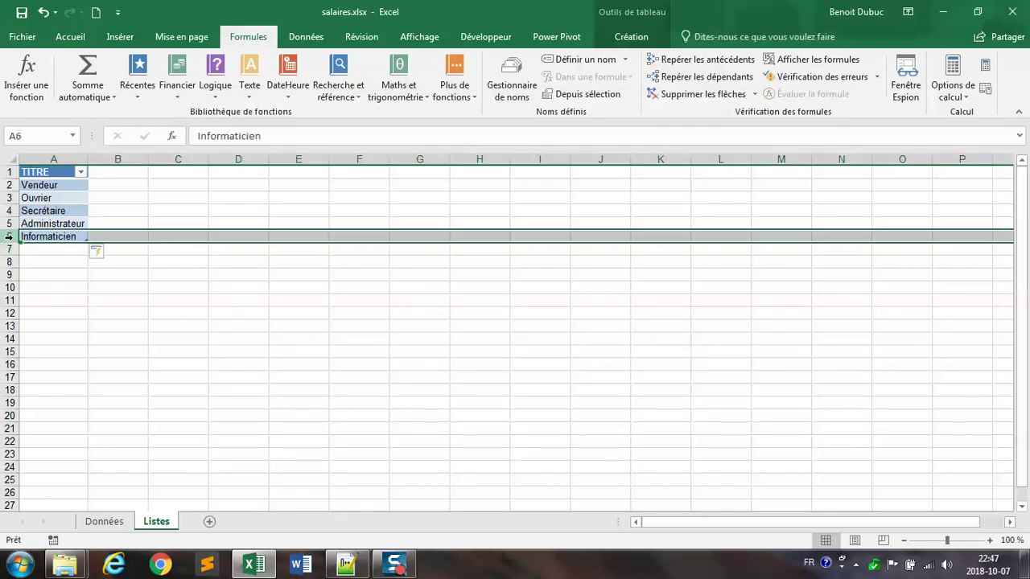
right_click(11, 236)
click(60, 361)
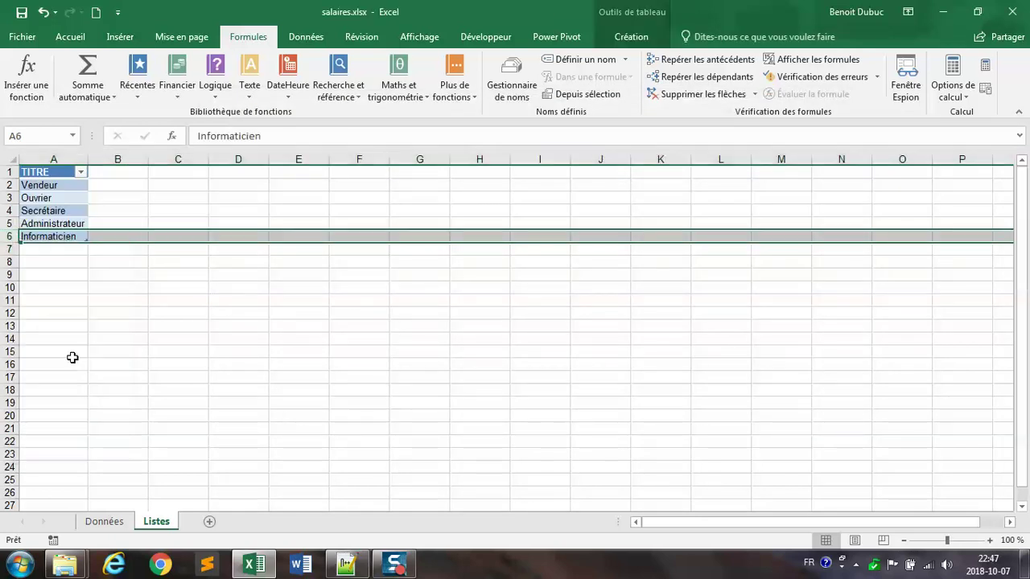
Step: Copy the table name Tableau1 from its Gestionnaire de noms edit dialog
click(354, 289)
click(38, 206)
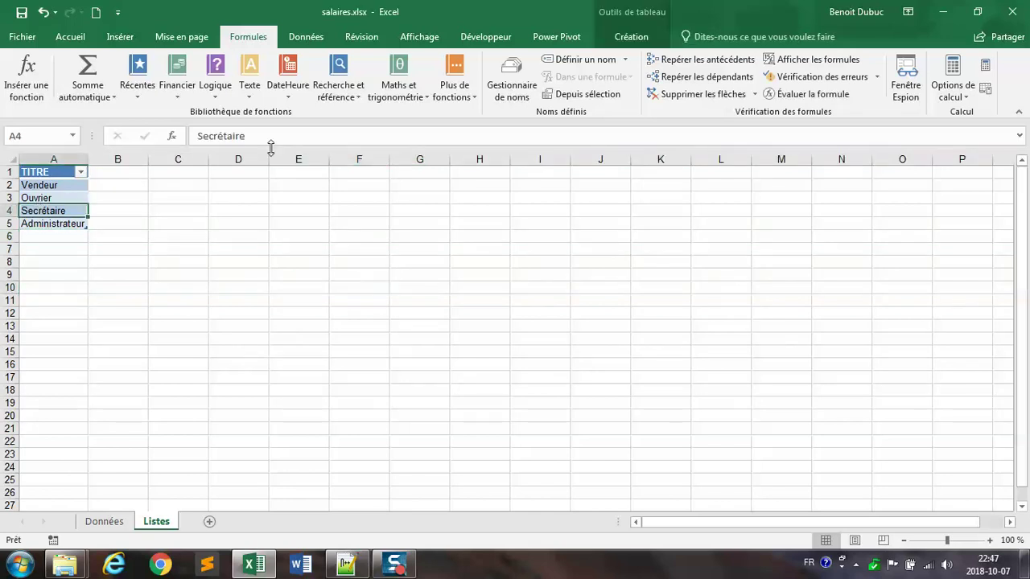
click(512, 81)
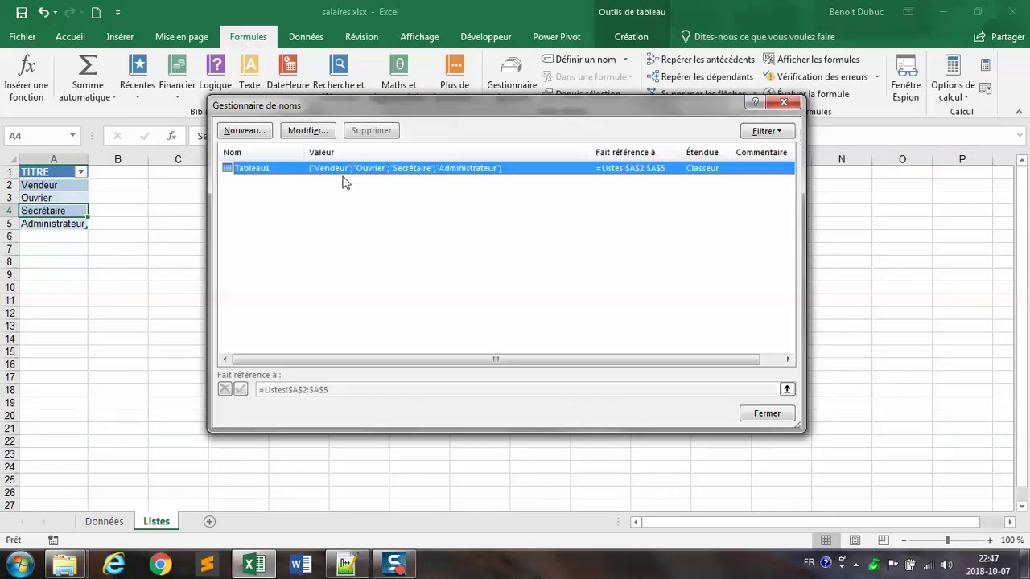
click(307, 131)
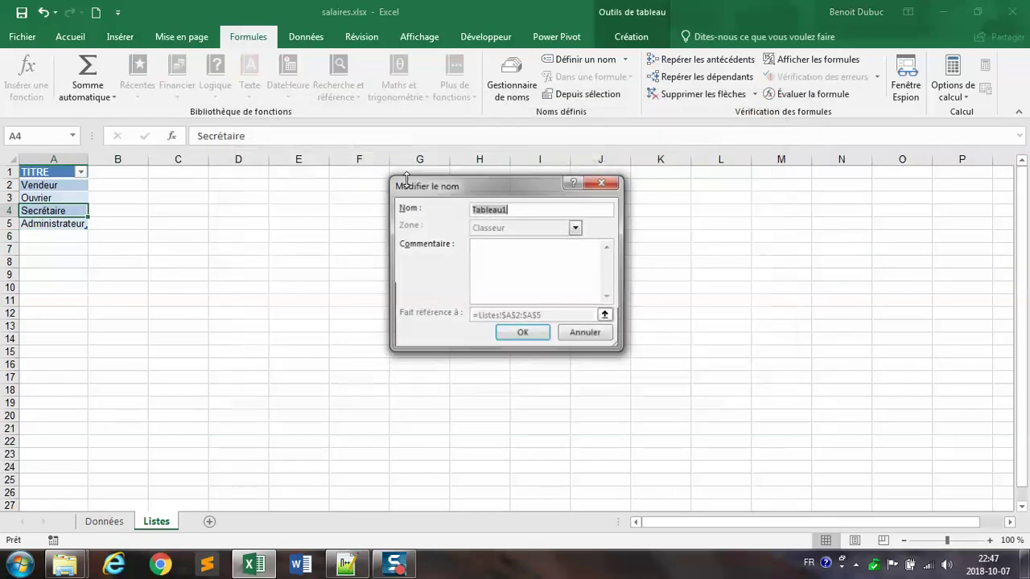
right_click(496, 212)
click(505, 241)
click(523, 336)
click(784, 415)
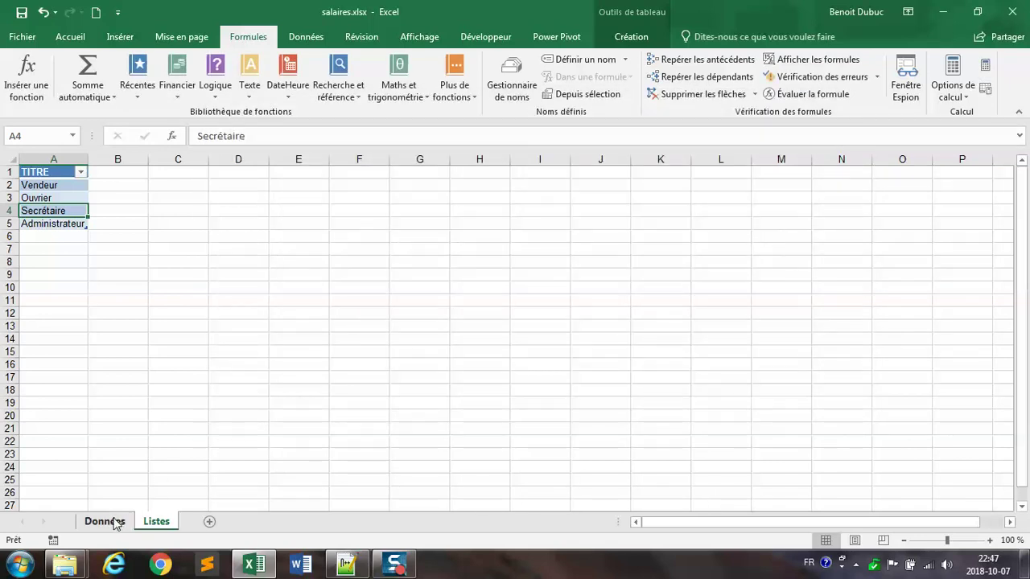
Step: On the Données sheet, select E2, the first TITRE cell
click(113, 524)
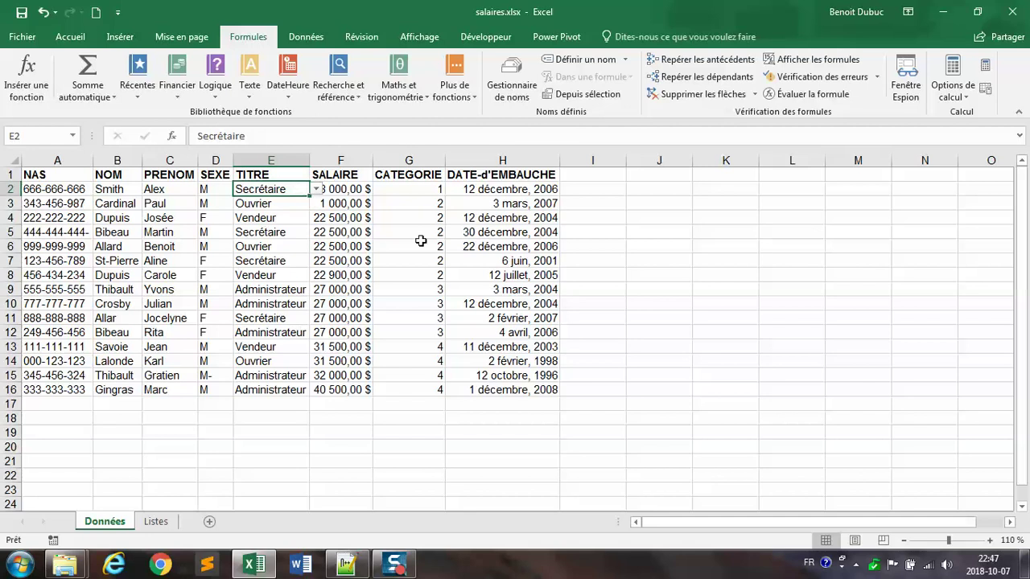
key(Right)
key(Right)
key(Down)
key(Down)
key(Down)
click(290, 194)
Step: Try =Tableau1 as E2's validation list source; Excel rejects it, so cancel
click(304, 37)
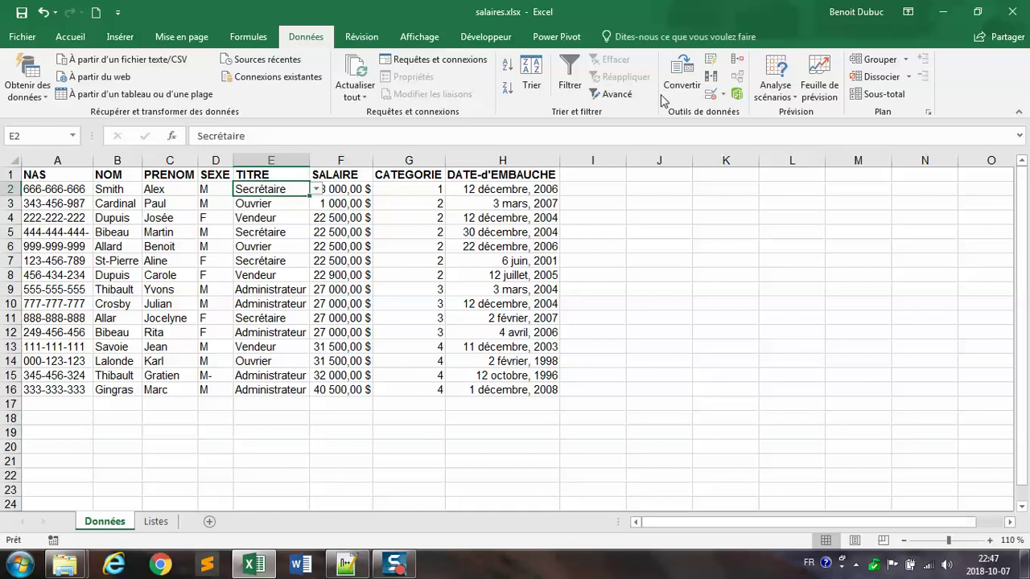
click(722, 98)
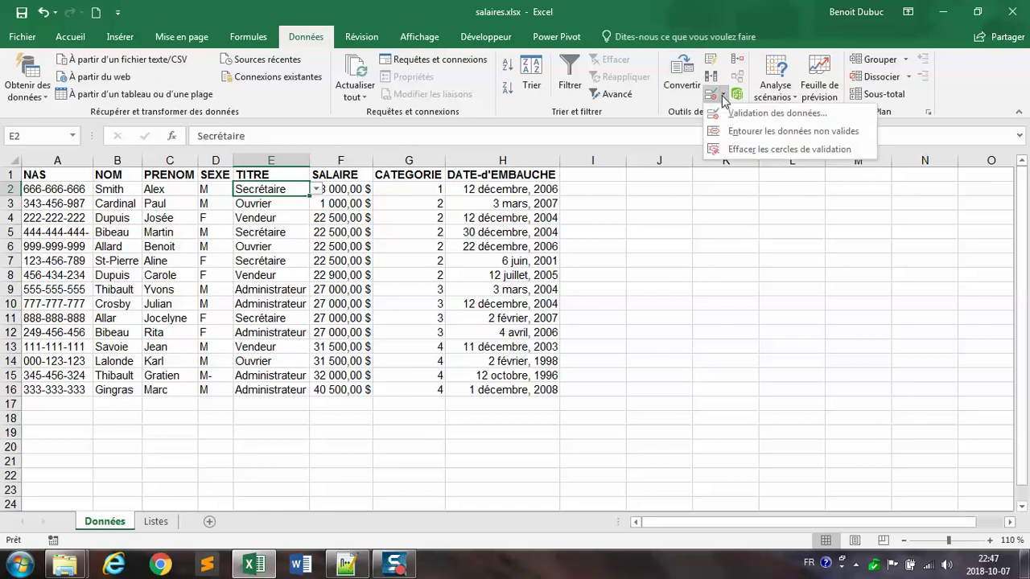
click(728, 111)
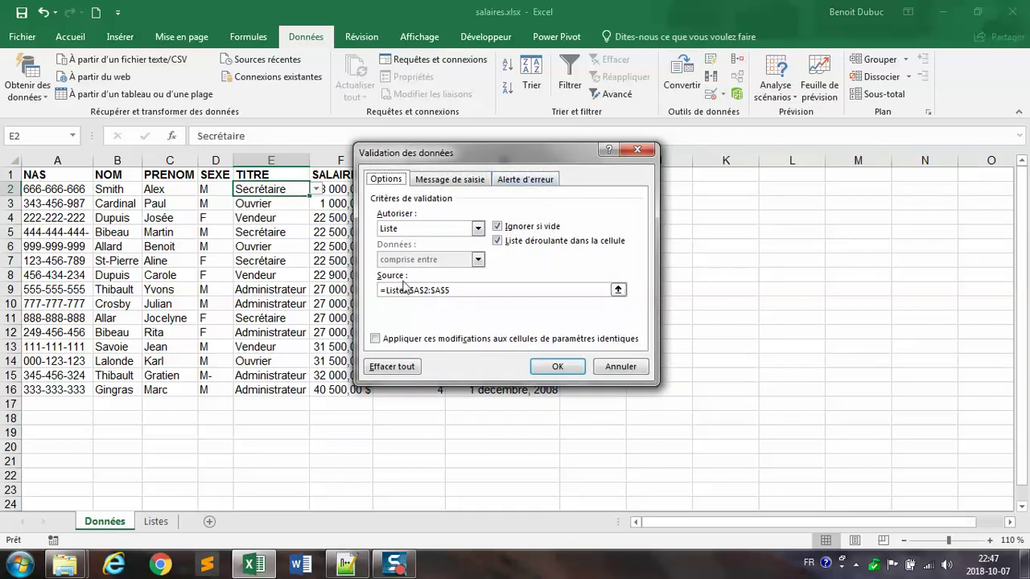
click(474, 292)
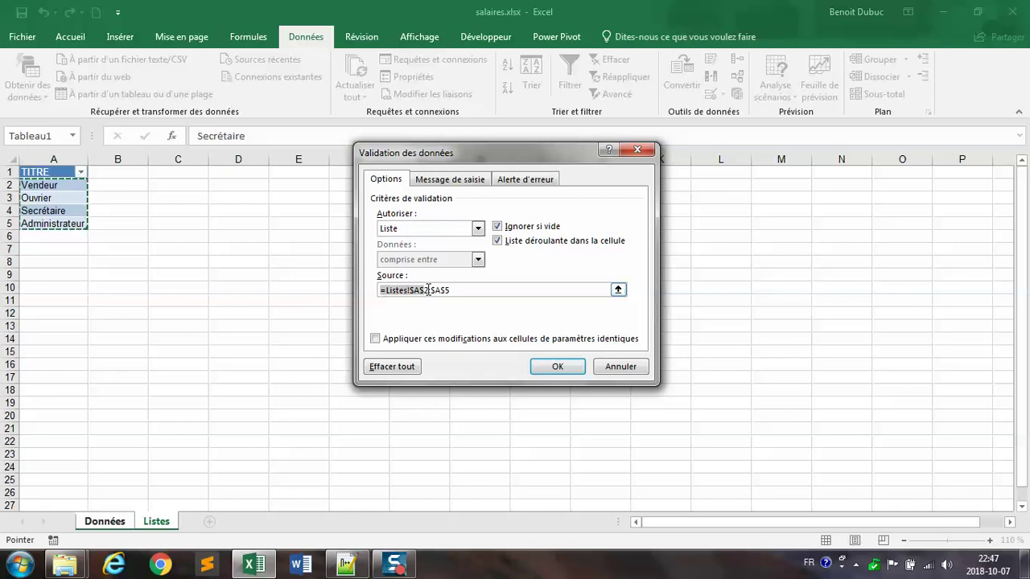
drag(388, 290, 465, 291)
text(Tableau1)
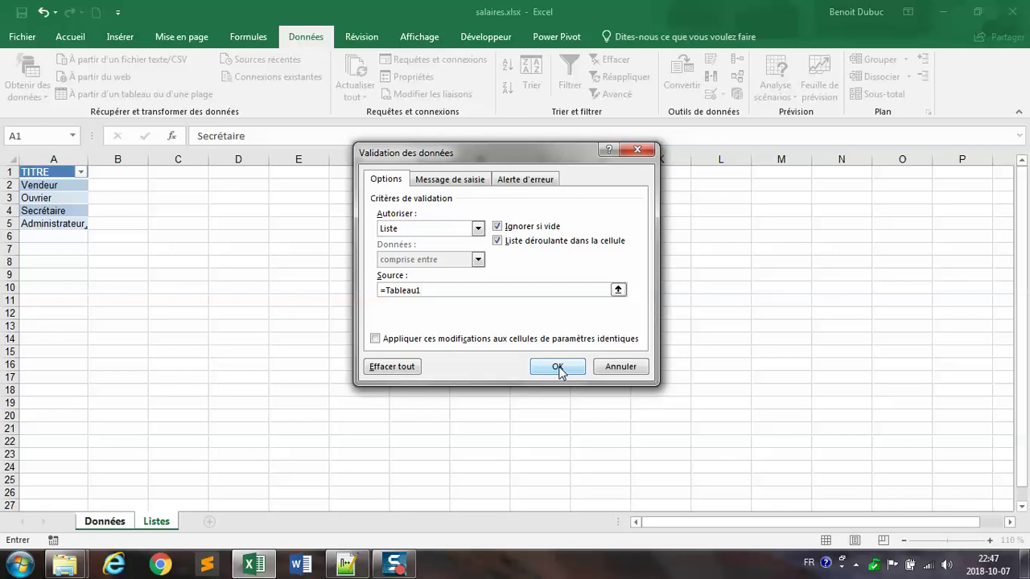
click(557, 367)
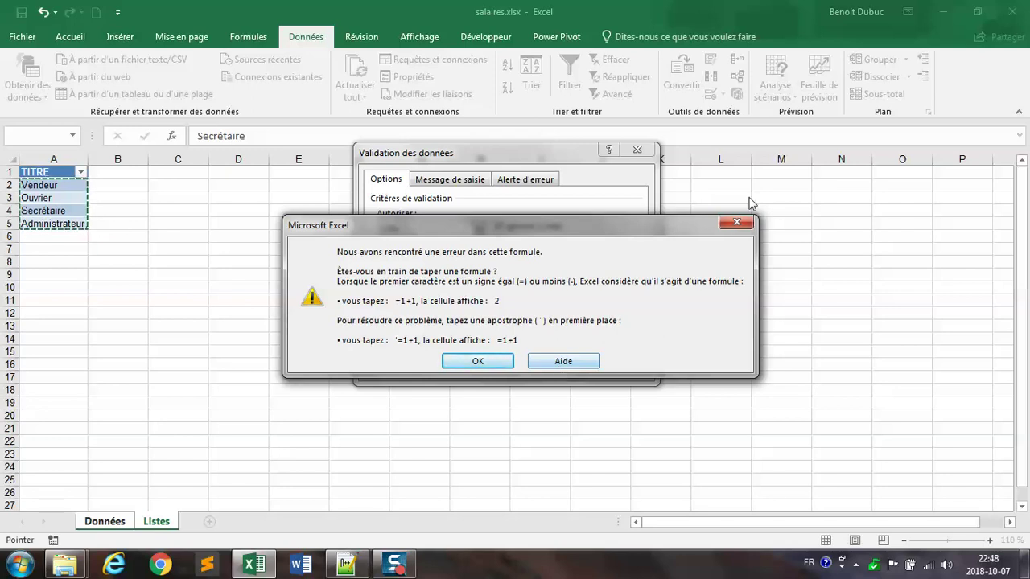
key(Return)
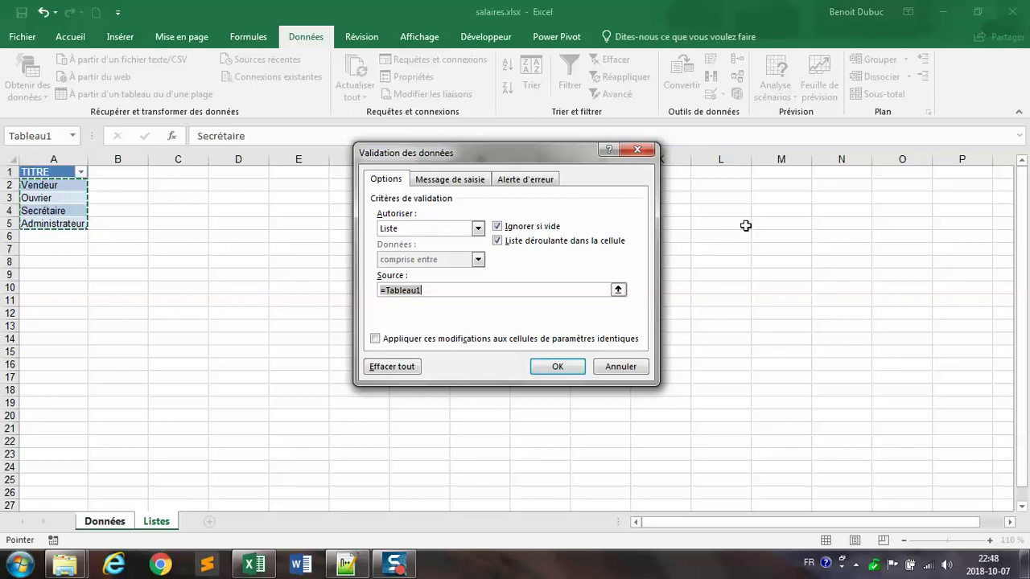
click(622, 369)
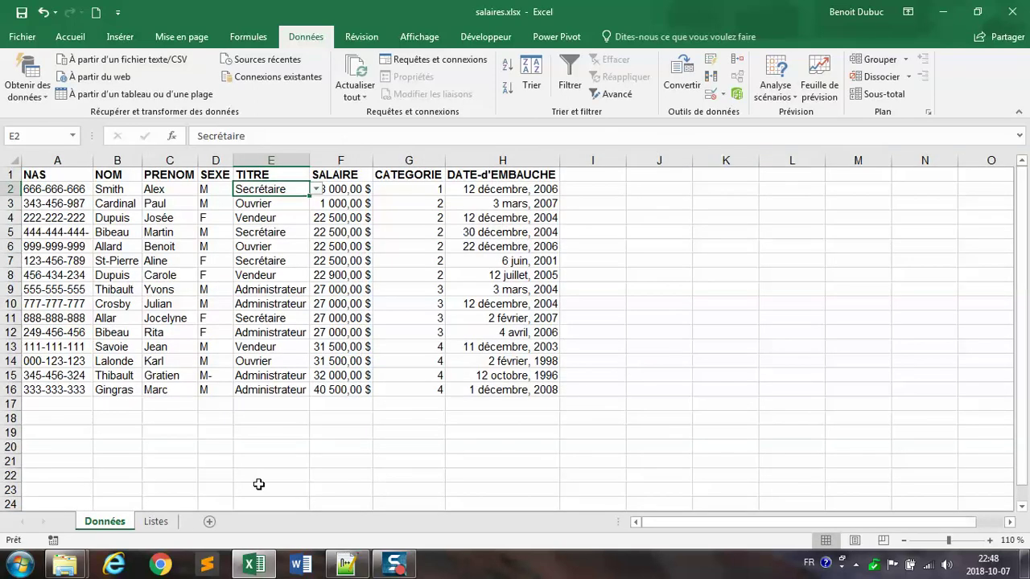
Step: On Listes, name the titles in A2:A5 ListeTitres via the Name Box
click(155, 521)
click(351, 453)
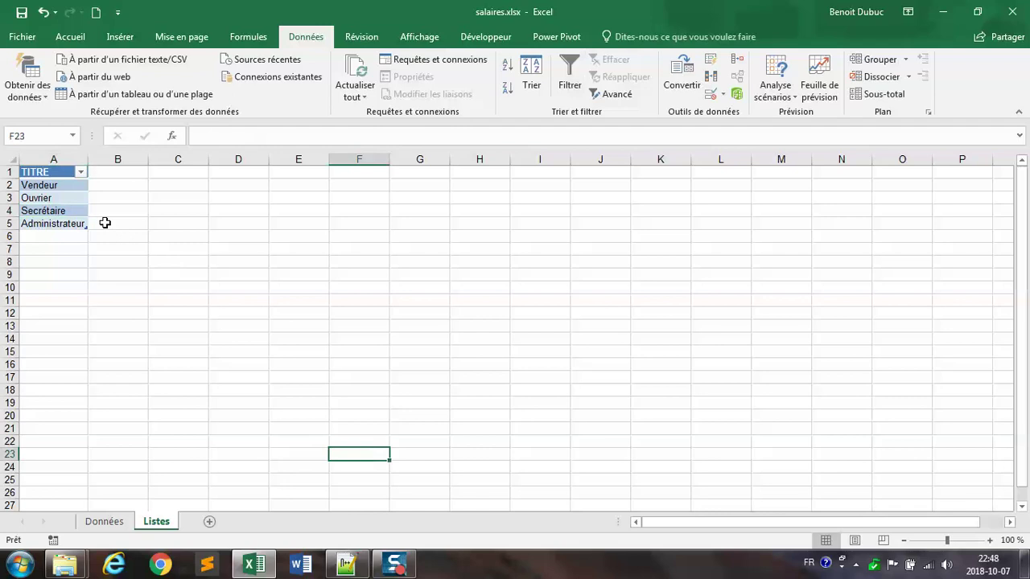
drag(69, 184, 68, 223)
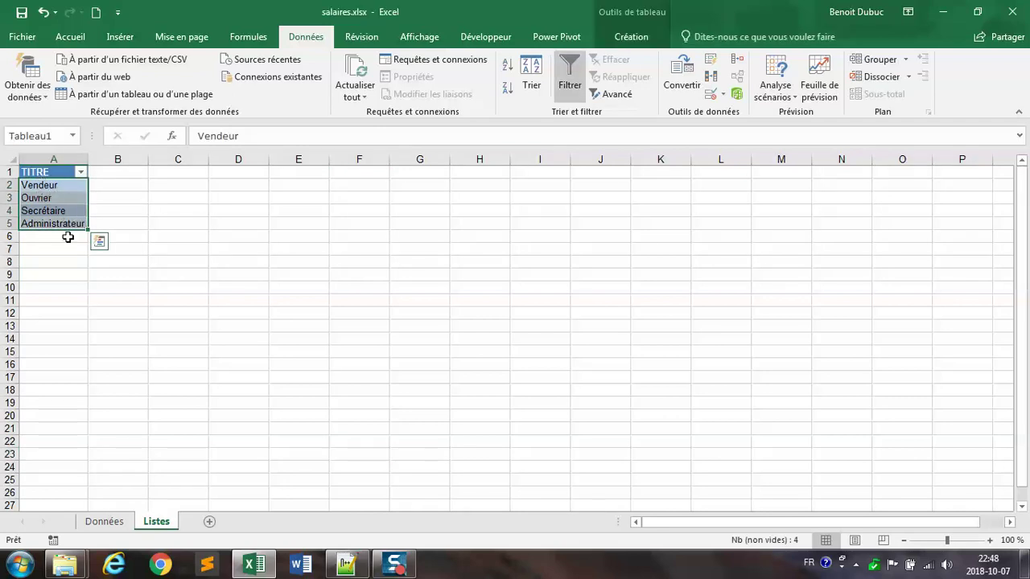
click(61, 134)
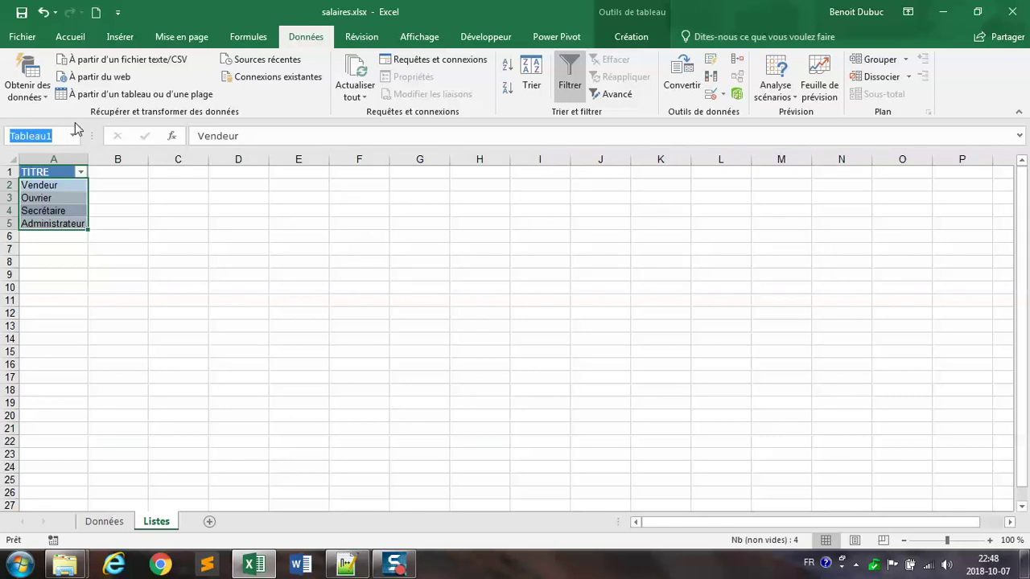
text(ListeTitres)
key(Return)
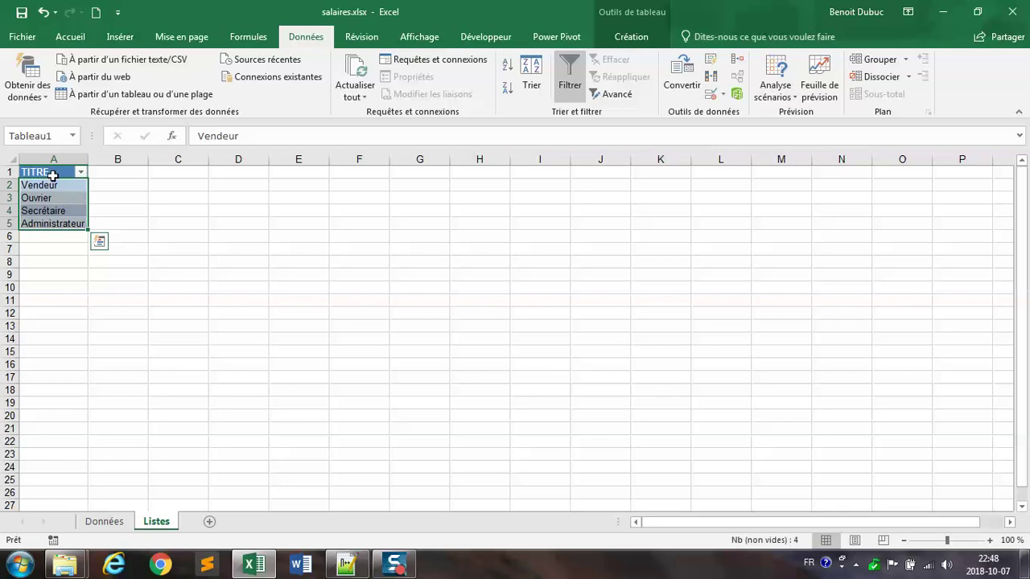
Step: Reselect the four titles Vendeur to Administrateur in the TITRE table
mouse_move(54, 172)
mouse_down()
mouse_move(55, 231)
mouse_move(48, 224)
mouse_up()
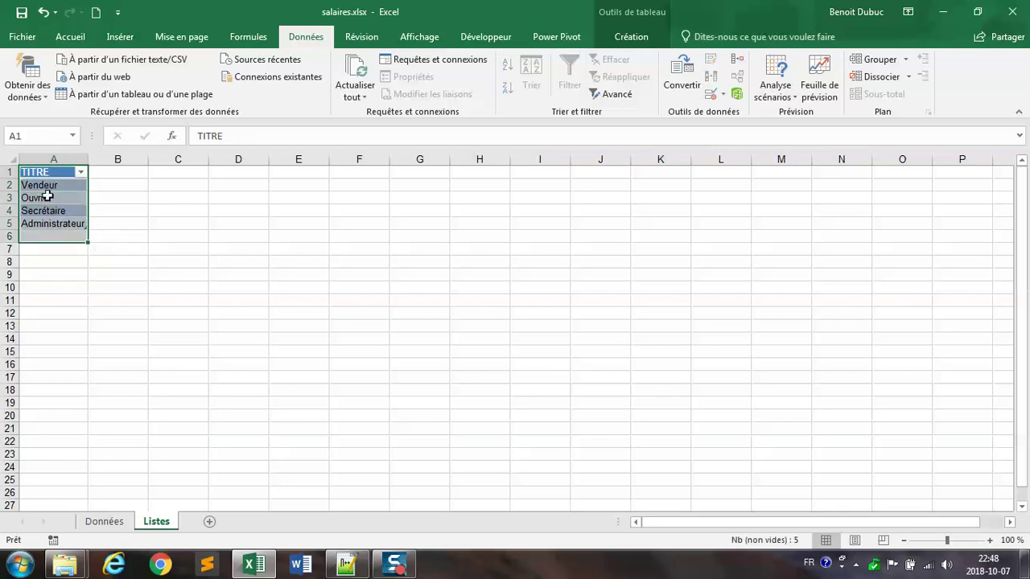
drag(41, 171, 48, 224)
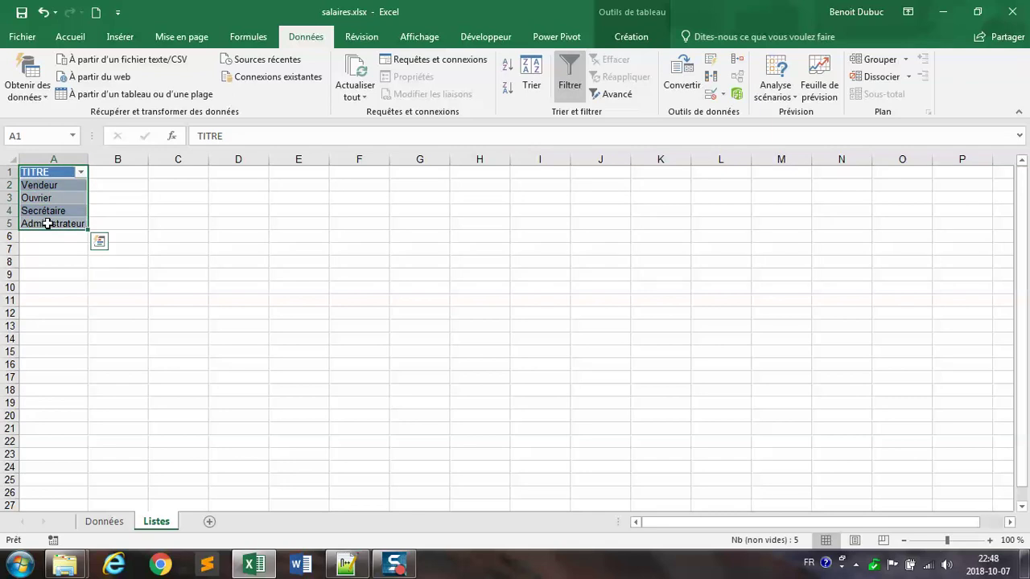
click(80, 262)
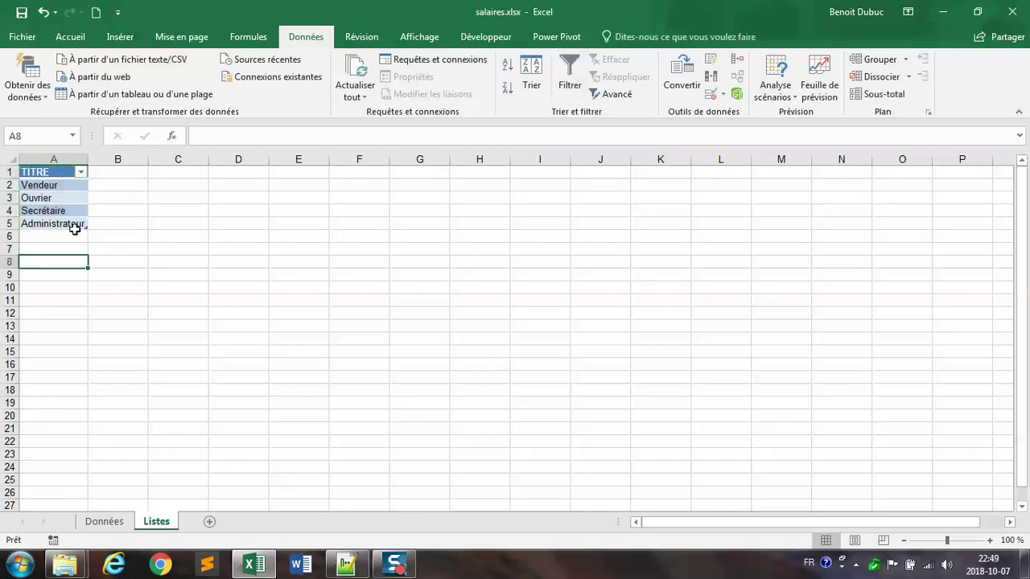
drag(41, 183, 62, 226)
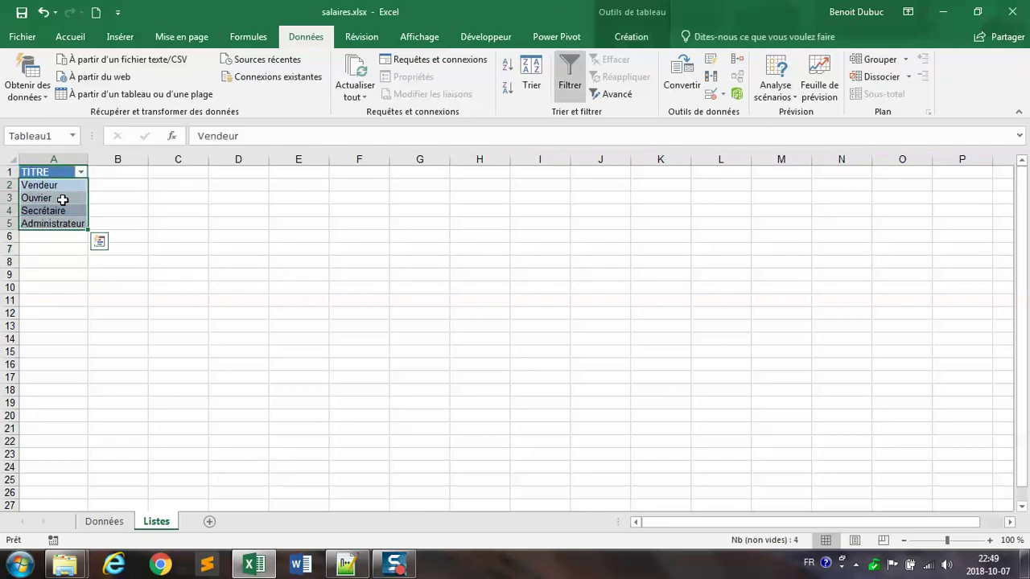
click(248, 37)
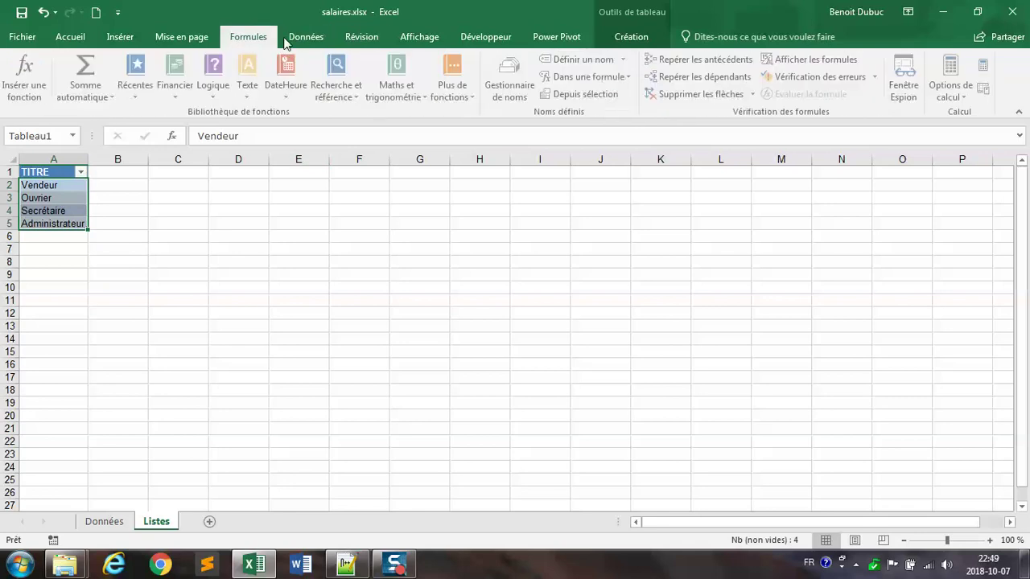
Step: Check the defined names, then enter Informaticien in A6 below Administrateur
click(511, 80)
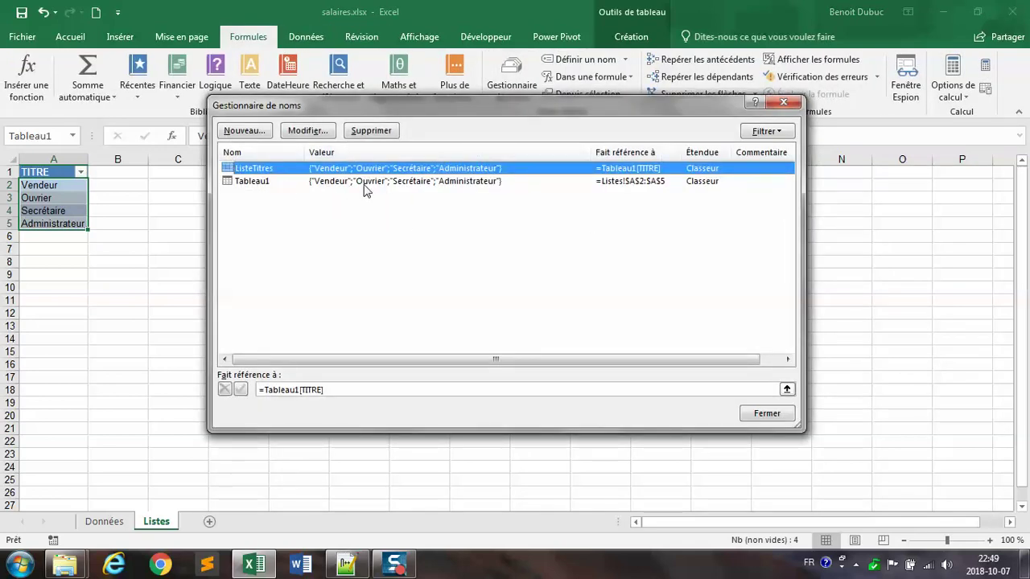
click(782, 102)
click(50, 238)
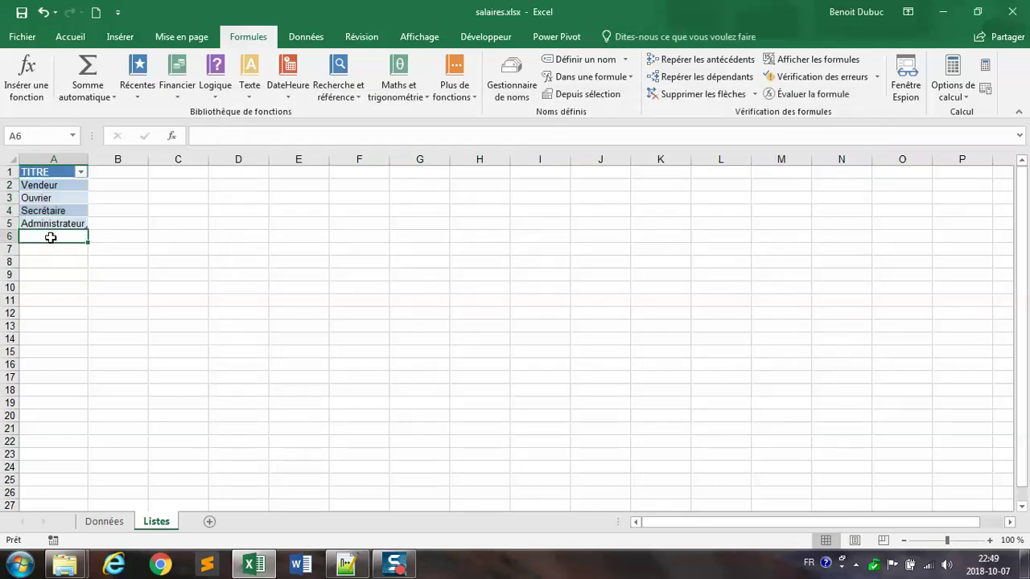
text(Inforam)
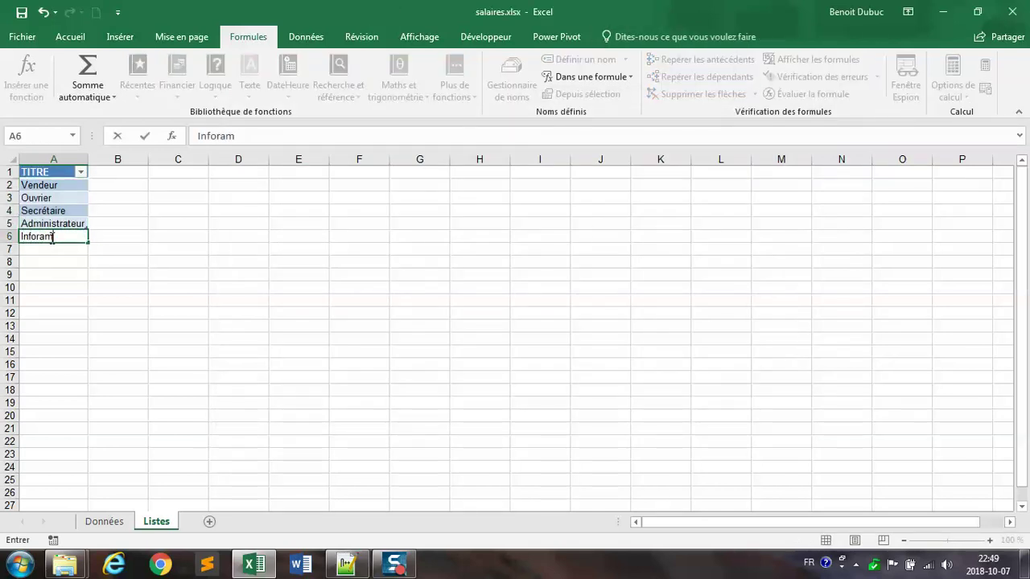
key(BackSpace)
key(BackSpace)
text(maticien)
key(Return)
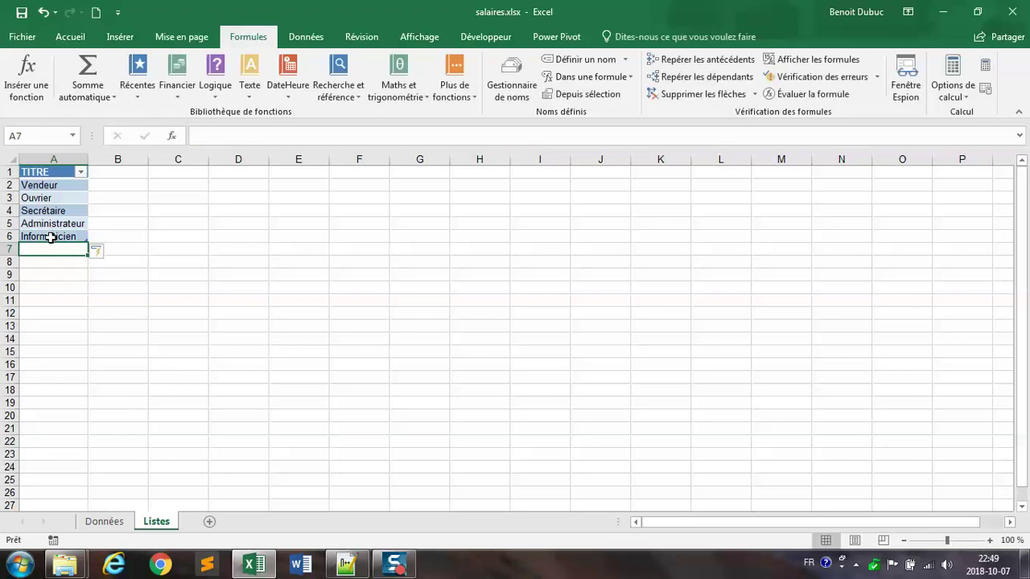
Step: Confirm ListeTitres now includes Informaticien, then bring up row 6's actions
click(512, 81)
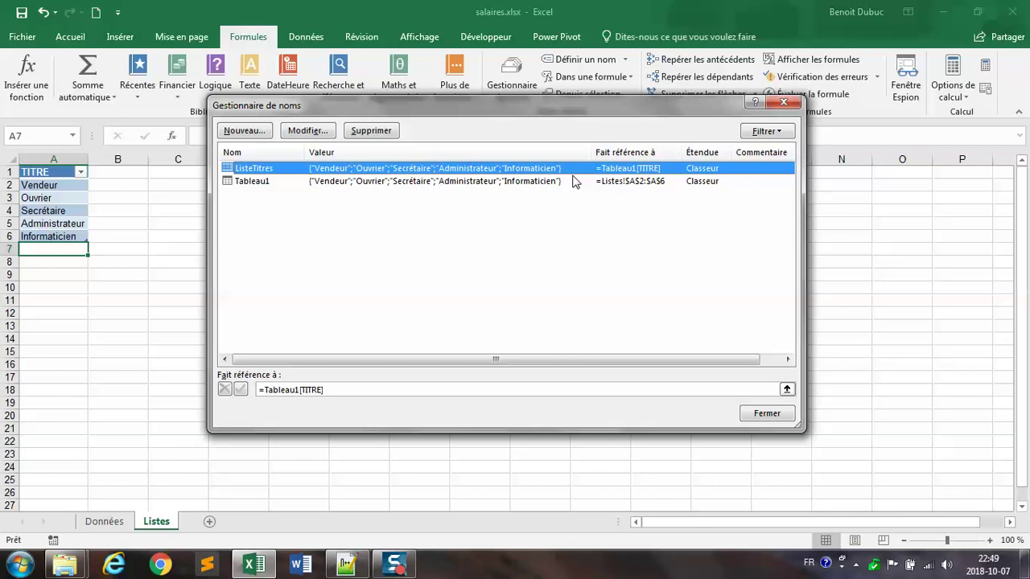
click(788, 107)
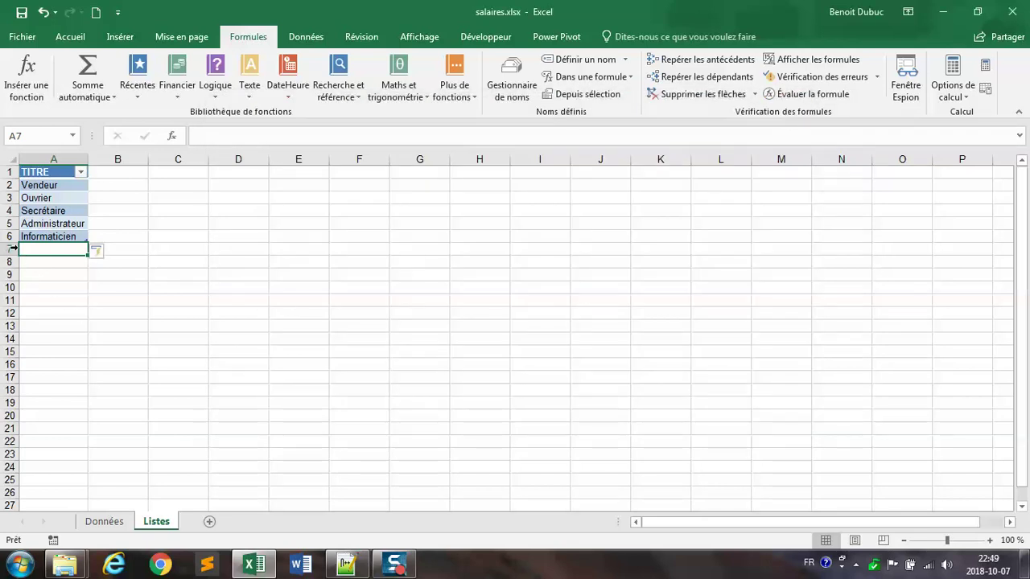
click(14, 236)
right_click(14, 235)
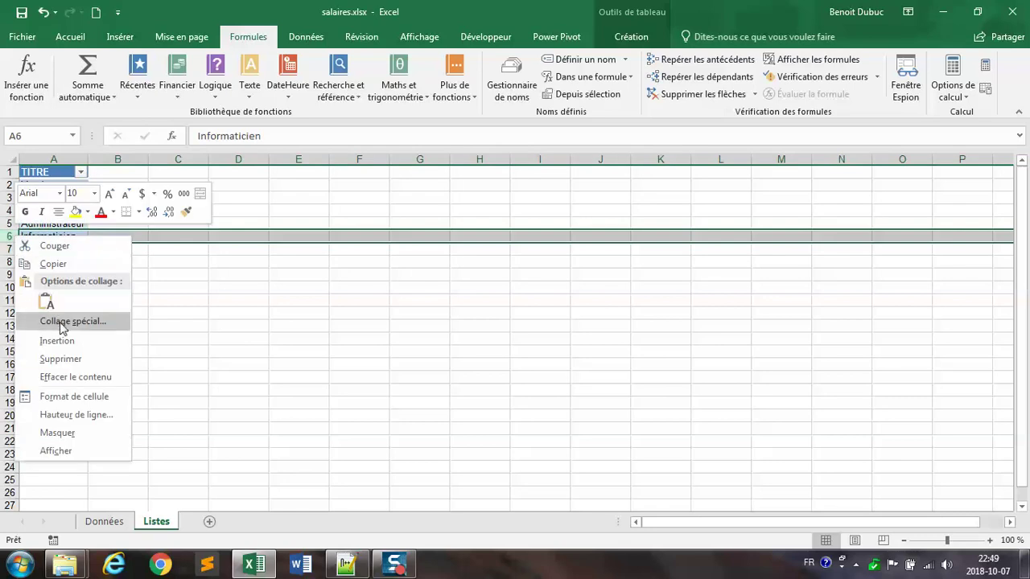
Step: Delete the Informaticien row from Listes and go to the Données sheet
click(74, 359)
click(267, 351)
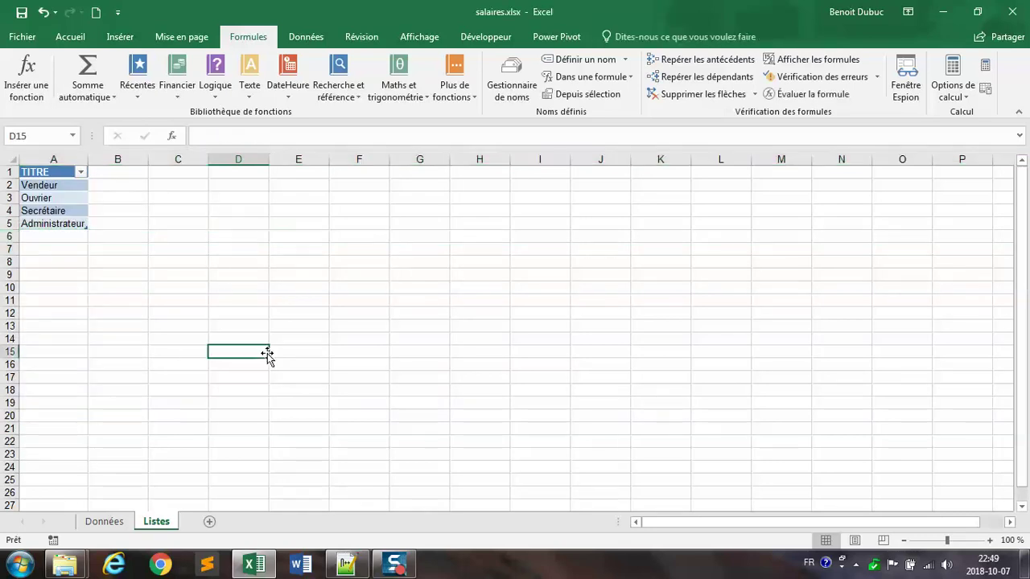
click(120, 524)
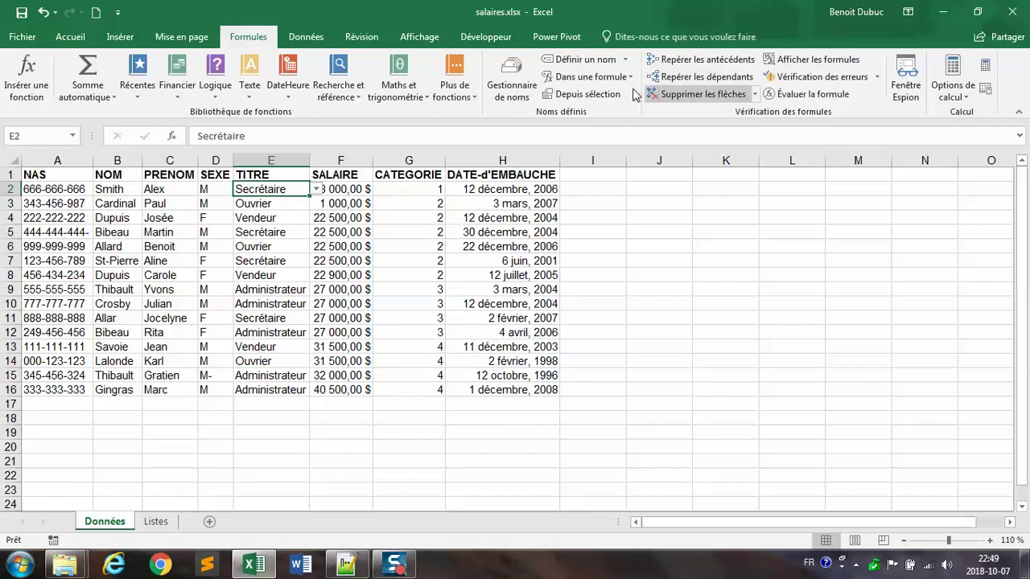
Step: Review the TITRE validation source =Listes!$A$2:$A$5, then return to Listes
click(306, 37)
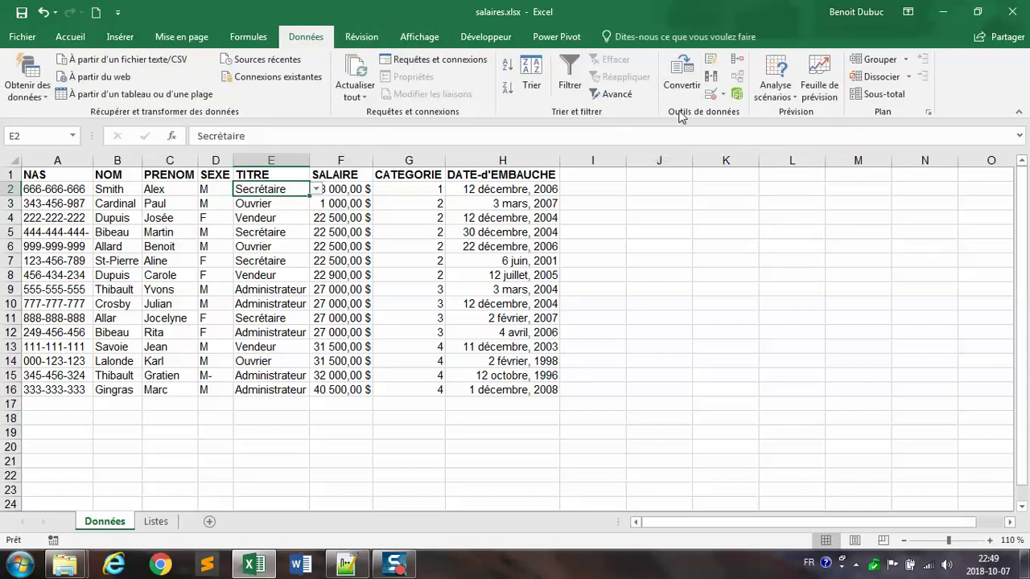
click(723, 95)
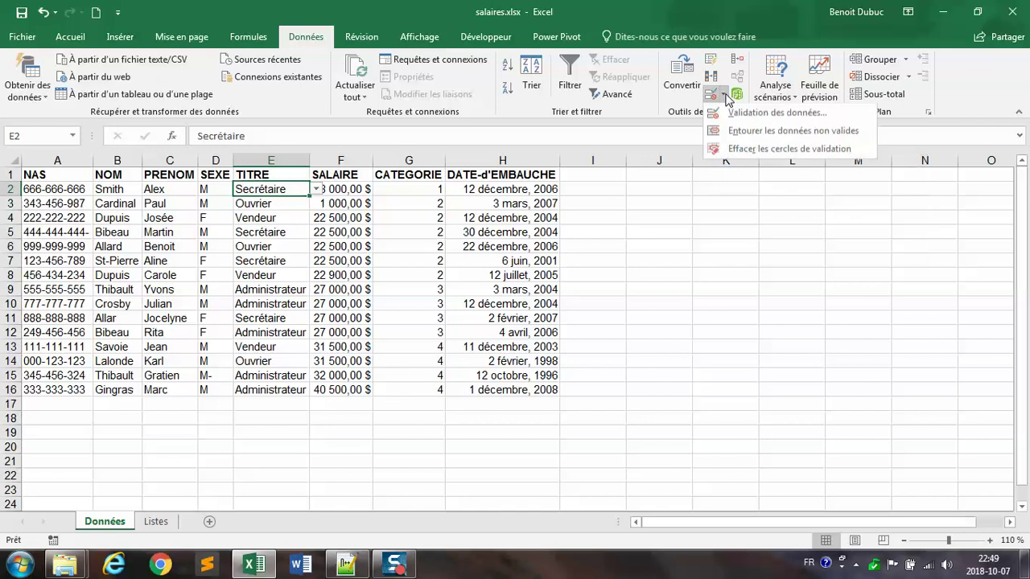
click(732, 114)
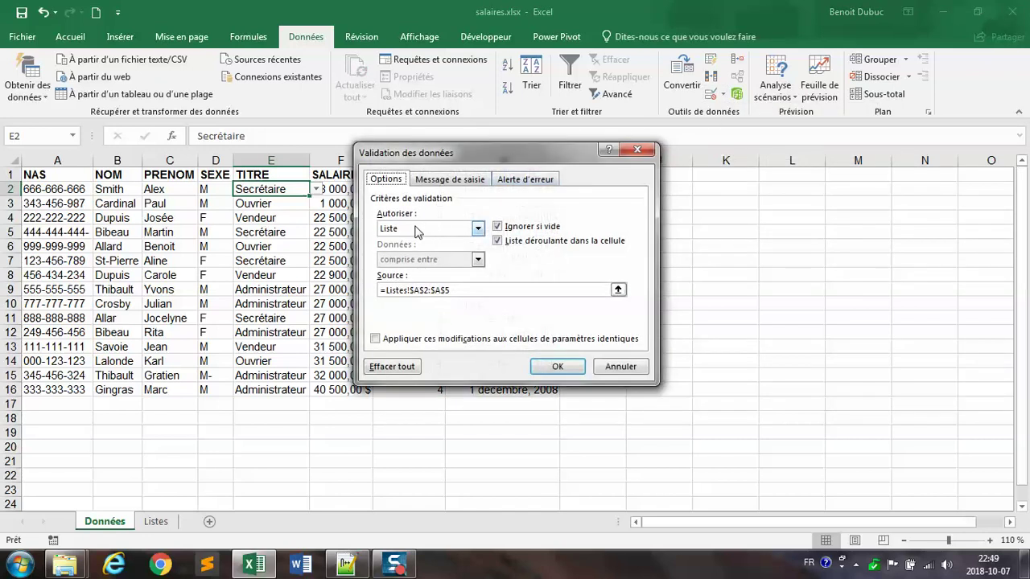
click(386, 290)
drag(387, 290, 430, 289)
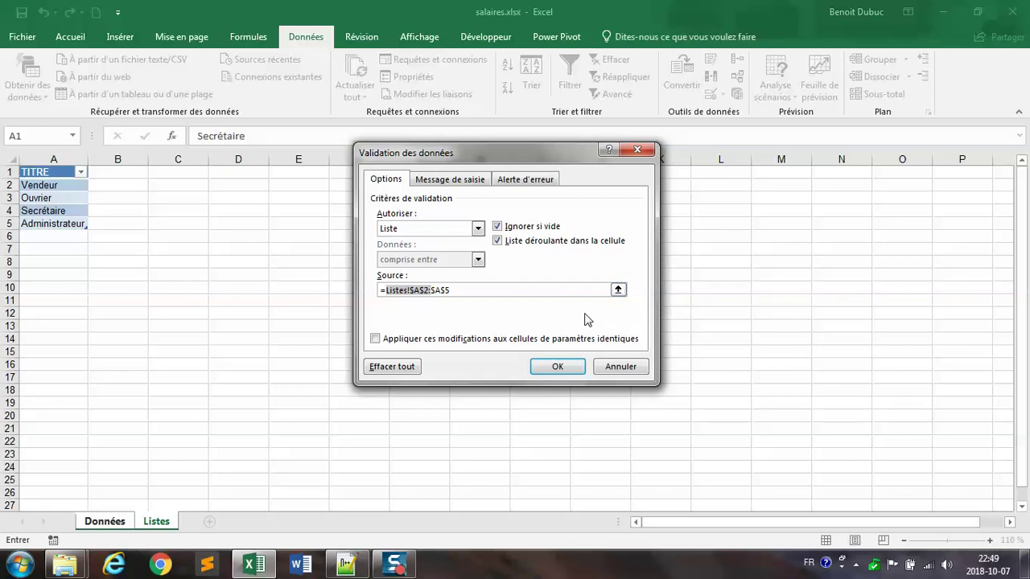
click(618, 366)
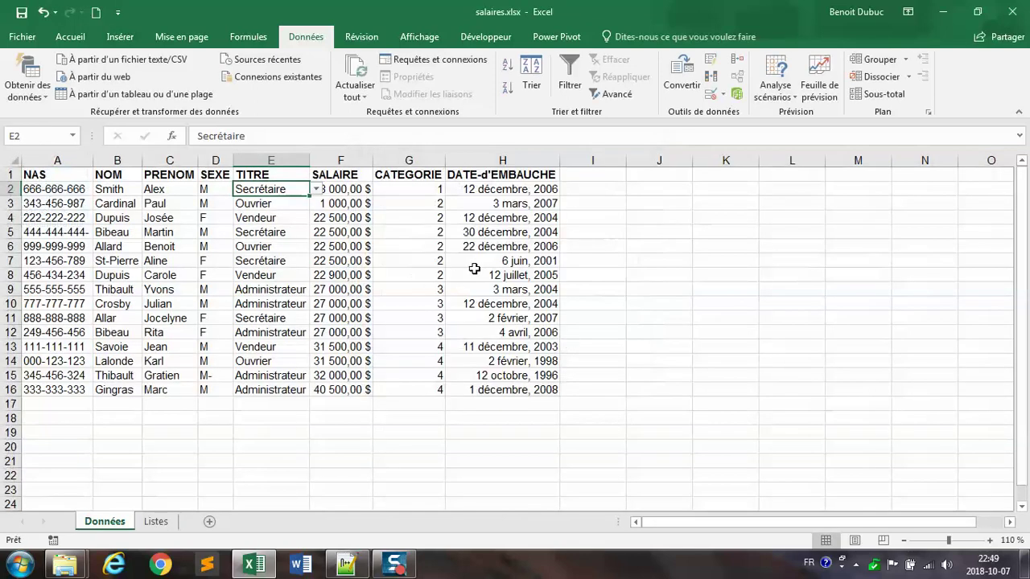
click(156, 521)
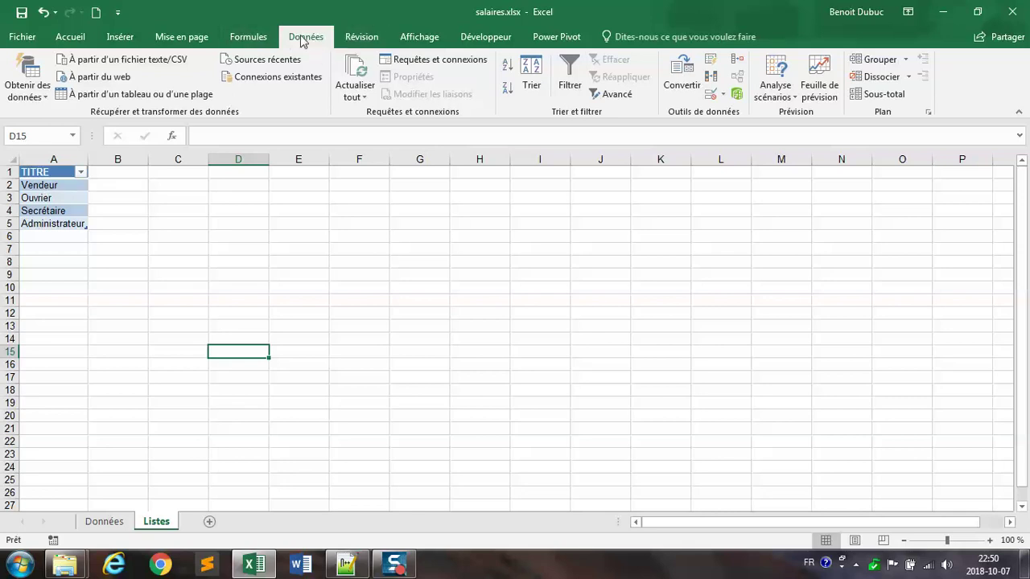
click(248, 37)
Step: Copy the name ListeTitres from its Gestionnaire de noms edit dialog
click(512, 81)
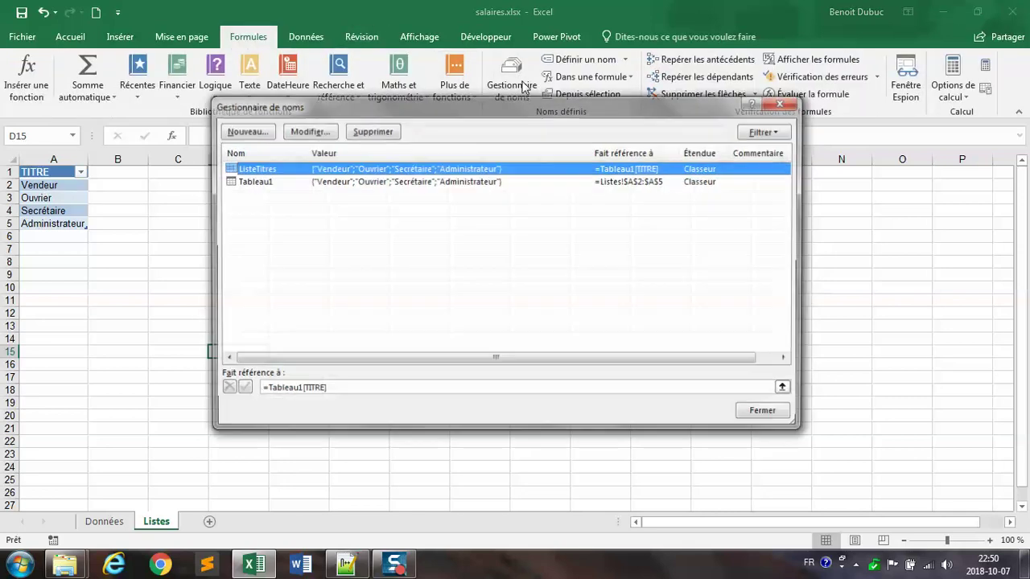
click(312, 132)
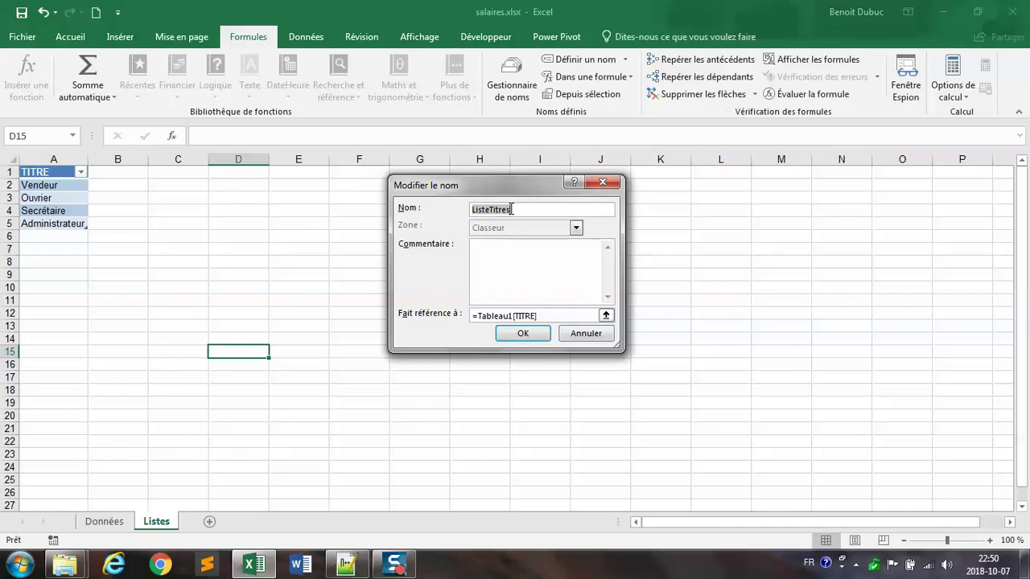
right_click(511, 209)
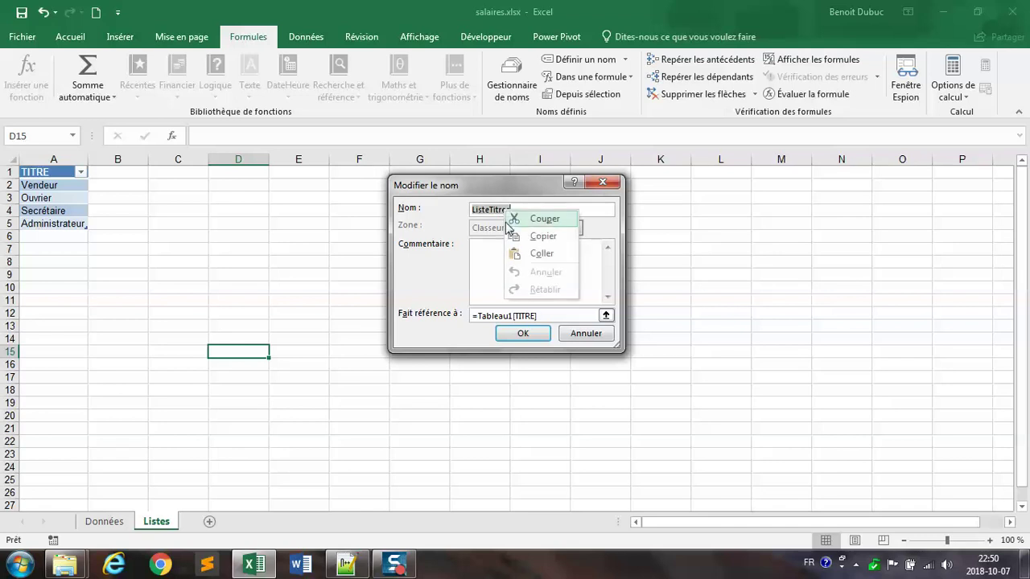
click(514, 236)
click(524, 333)
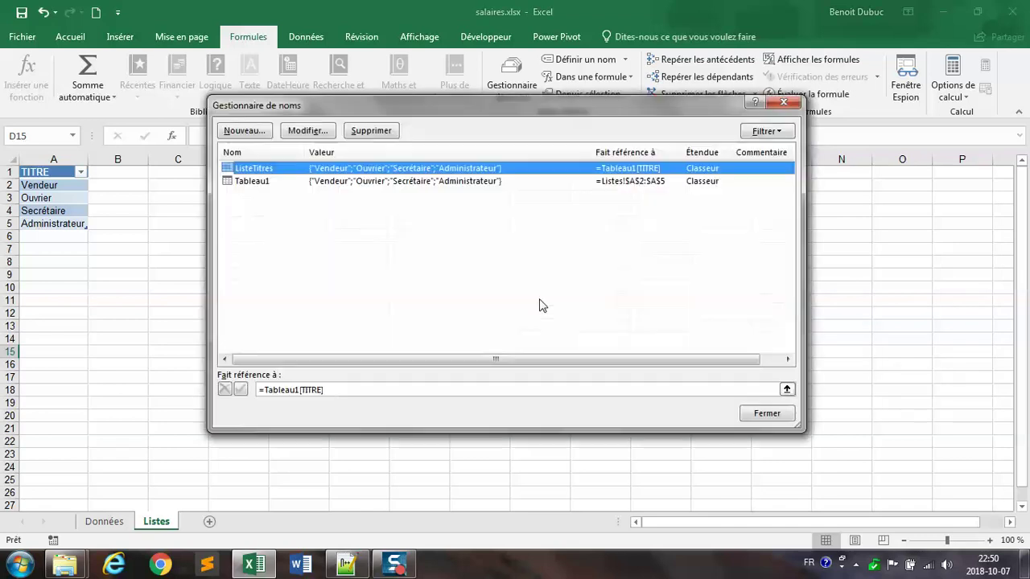
click(755, 411)
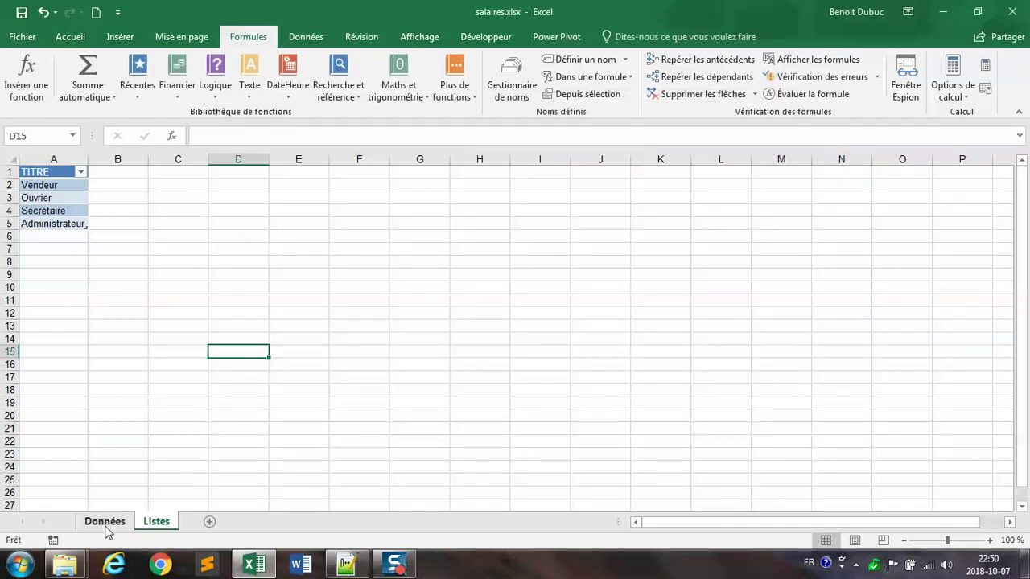
Step: Give E2 a List validation sourced from =Listes!$A$2:$A$5 and open its drop-down
click(105, 522)
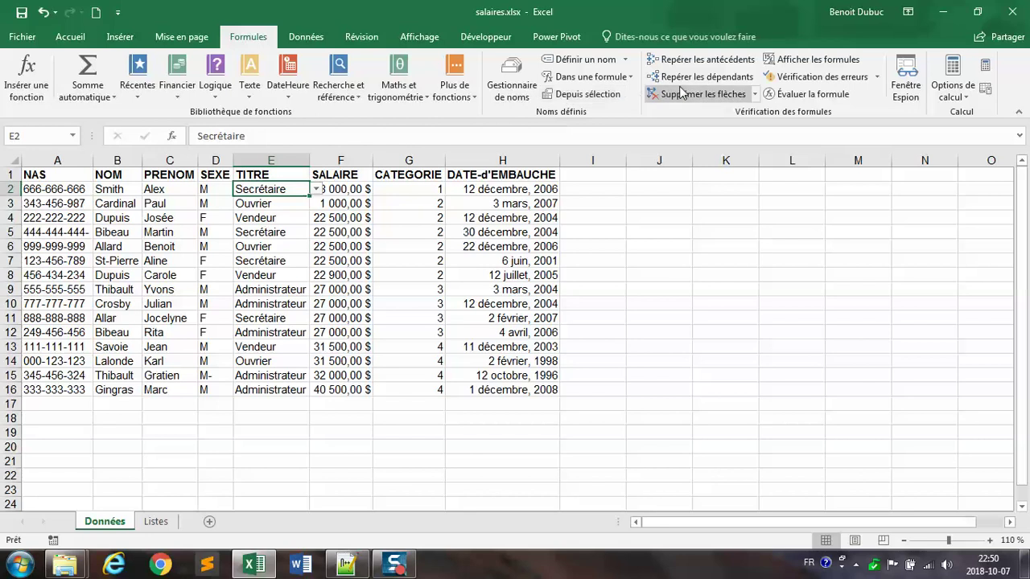
click(306, 36)
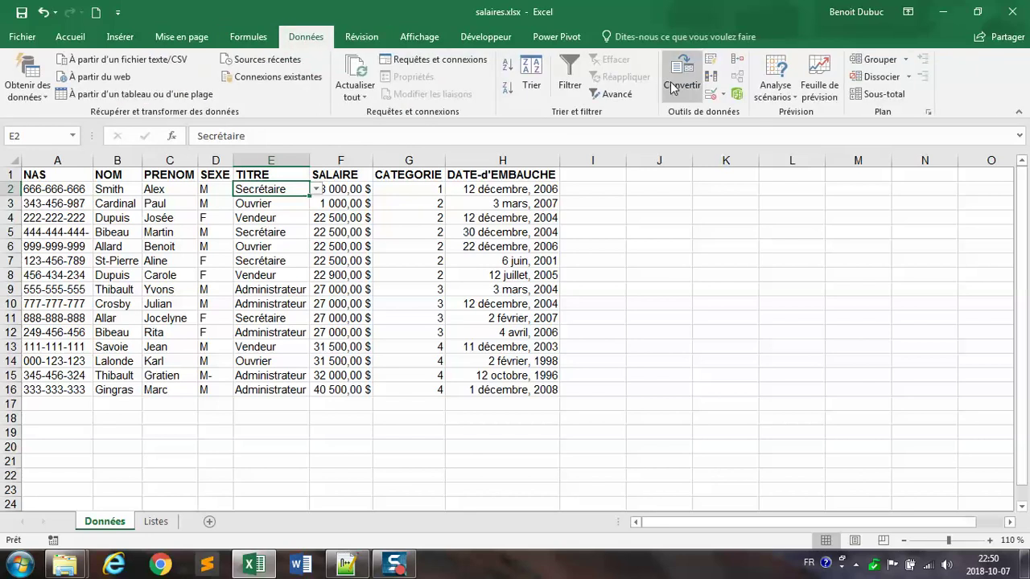
click(723, 94)
click(727, 112)
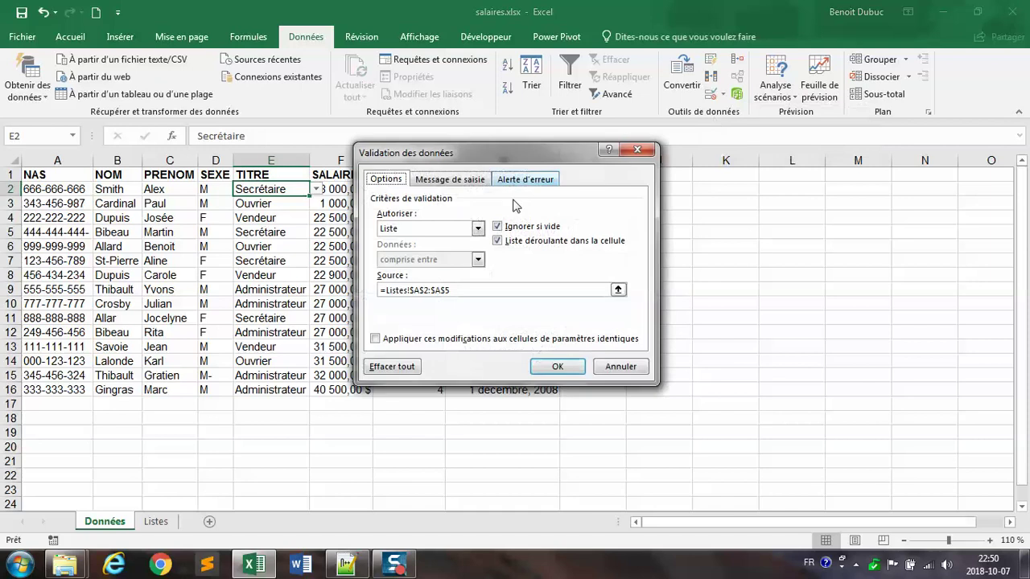
click(387, 290)
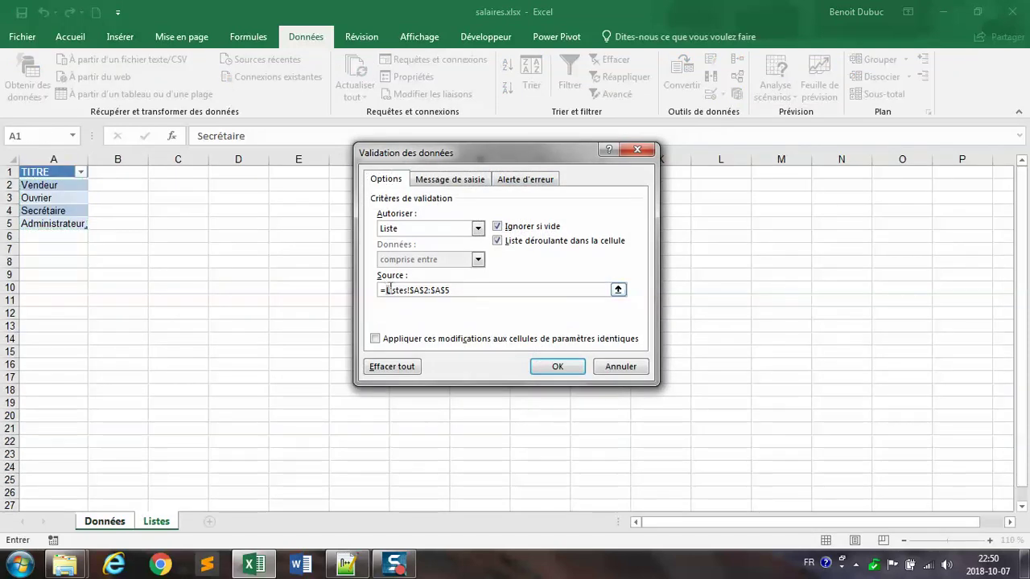
drag(388, 289, 455, 288)
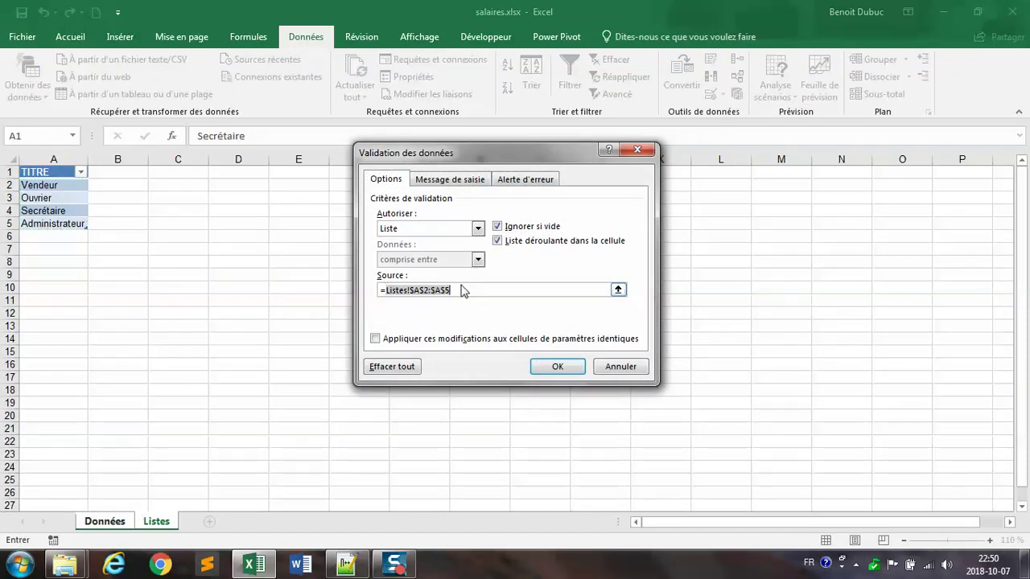
click(462, 290)
click(557, 366)
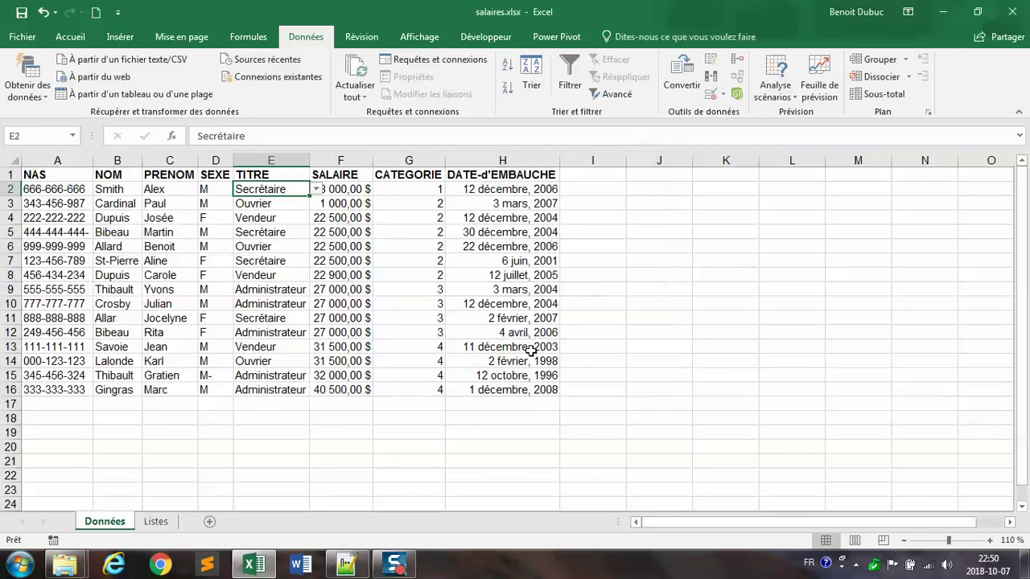
click(316, 190)
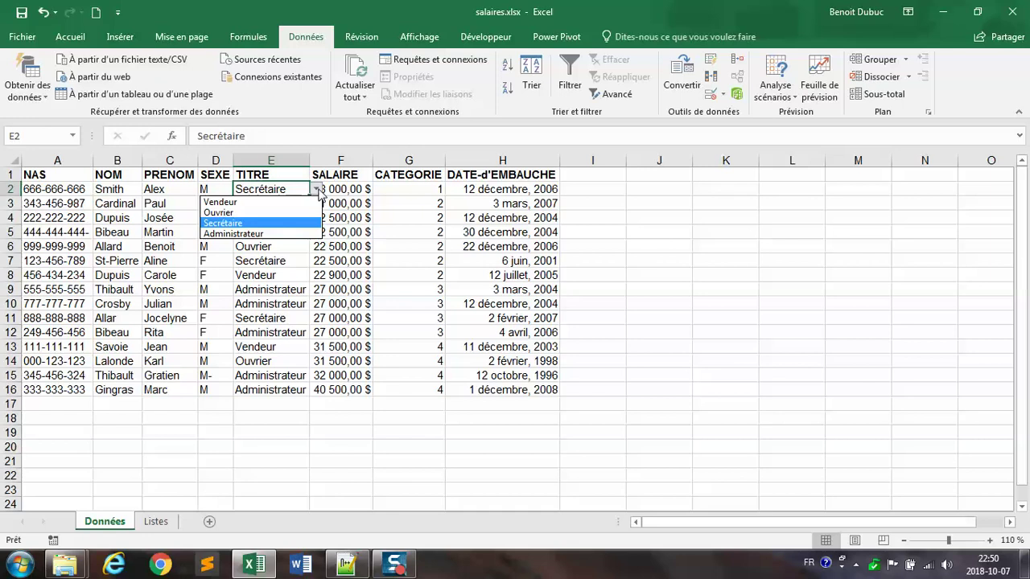
Step: Close E2's drop-down and add Informaticien in A6 on Listes
key(Escape)
click(157, 522)
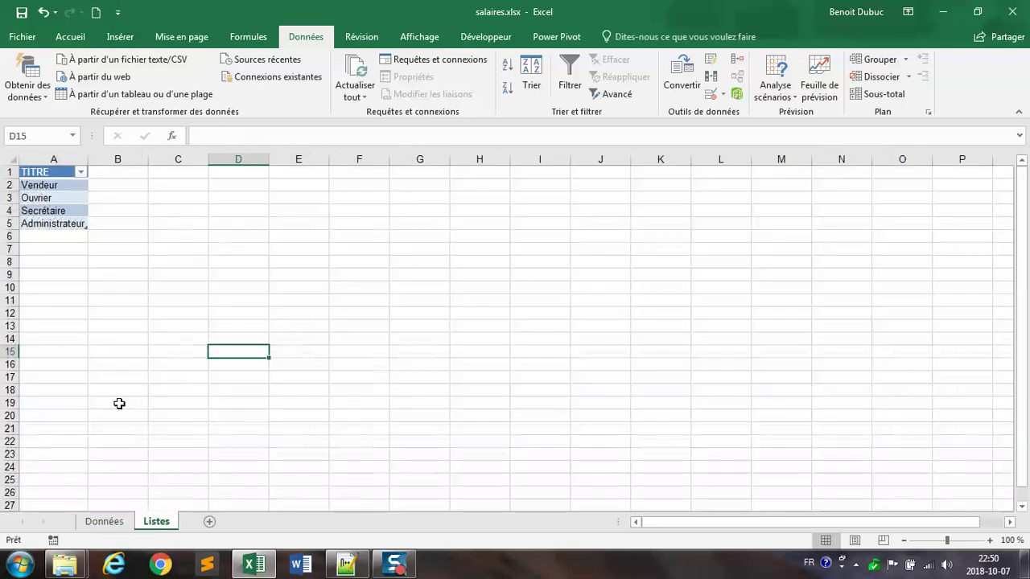
click(52, 239)
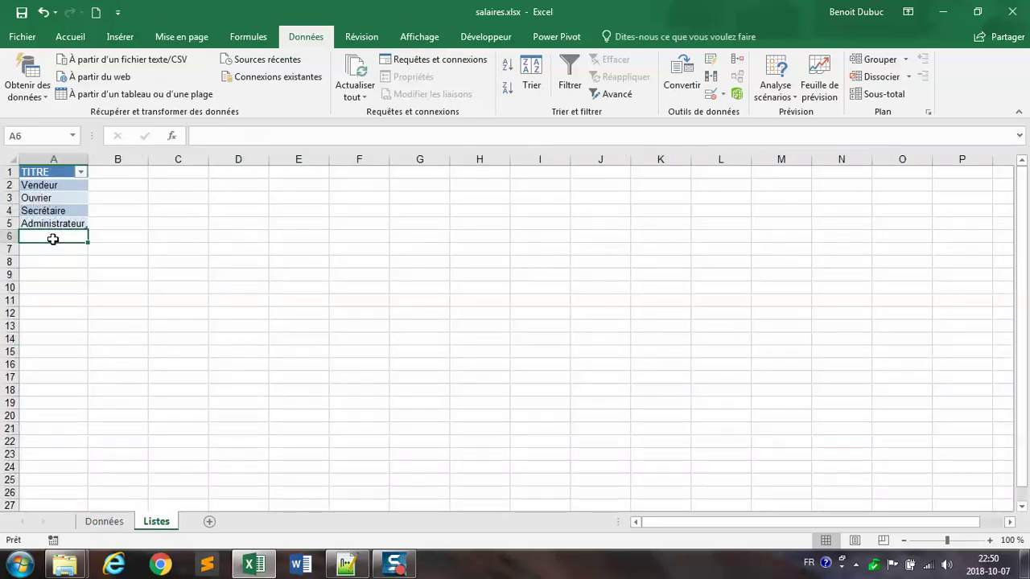
text(Informaticiern)
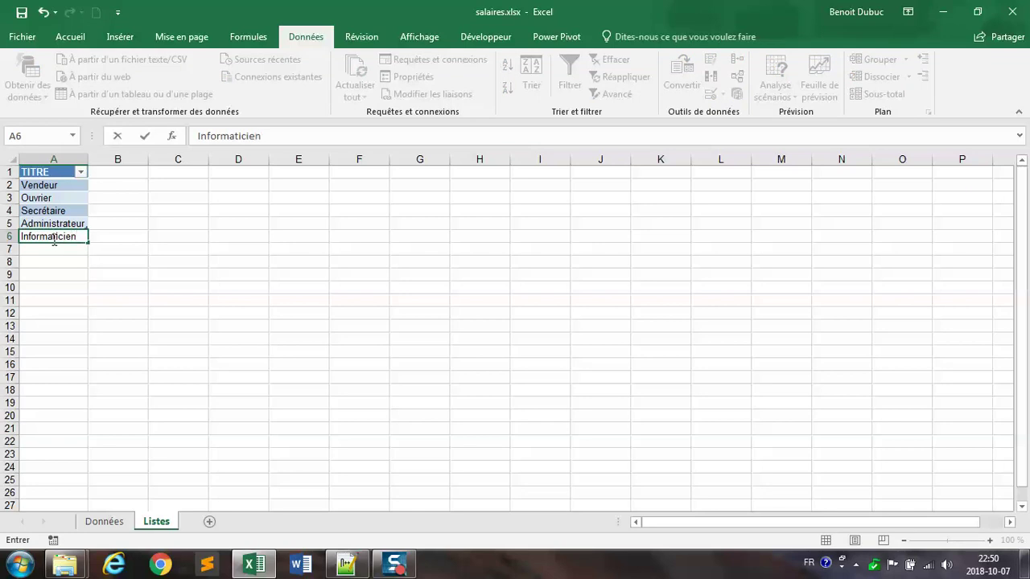
key(Return)
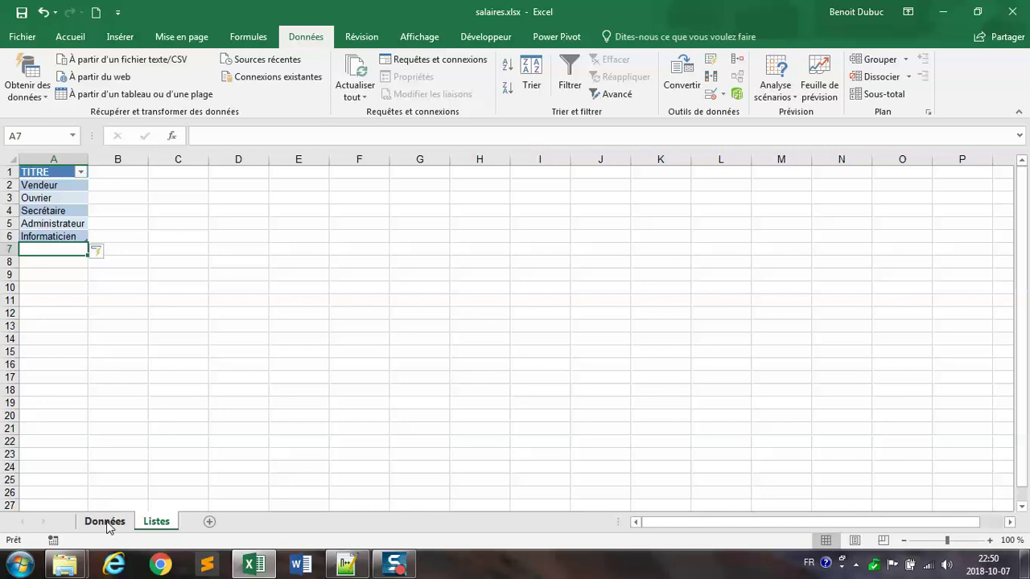
Step: Check E2's drop-down on Données for Informaticien, then go back to Listes
click(104, 522)
click(316, 190)
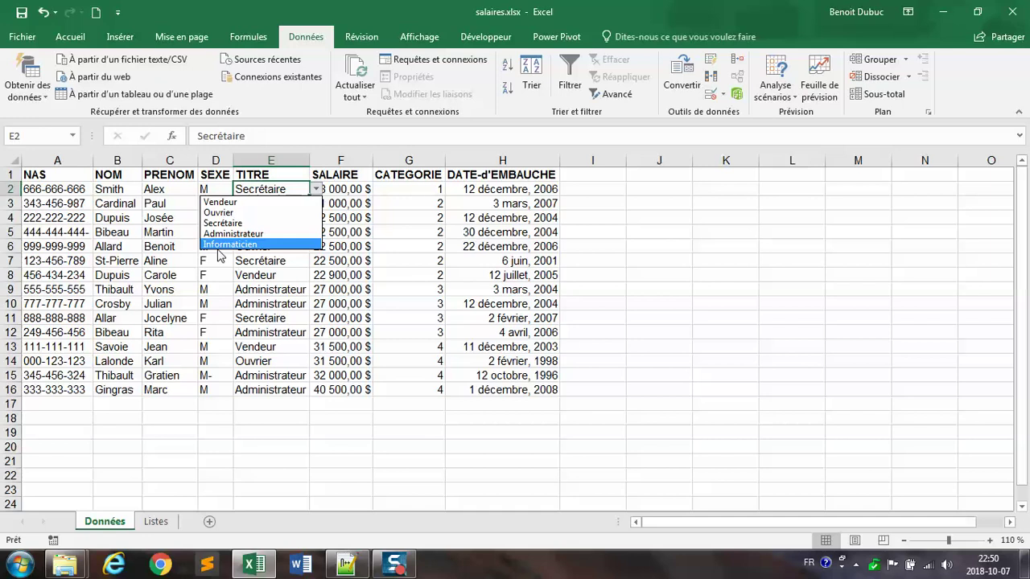
click(152, 521)
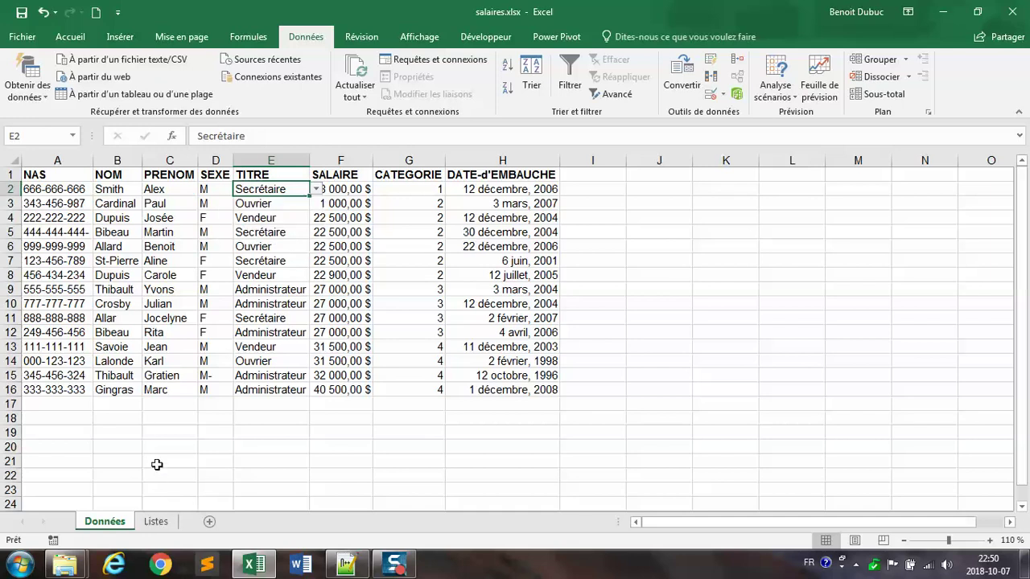
click(154, 521)
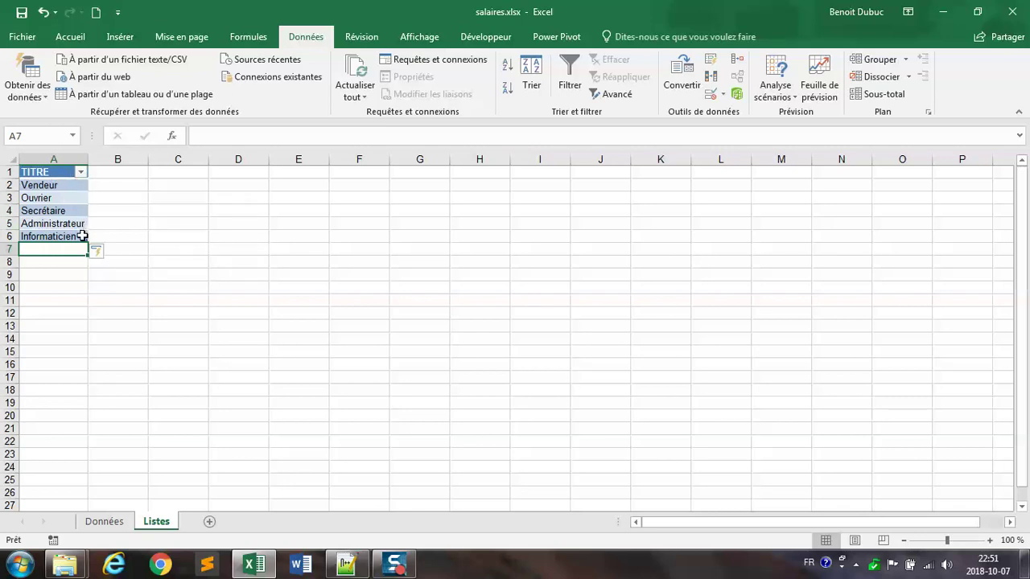
Step: Switch to the Données sheet and reselect E2 in the TITRE column
click(105, 523)
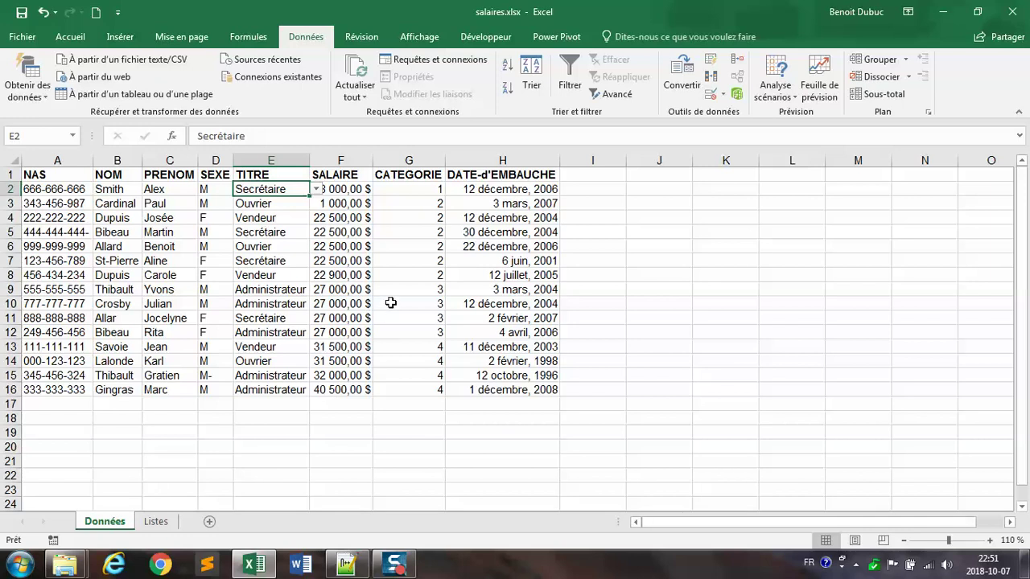
click(377, 271)
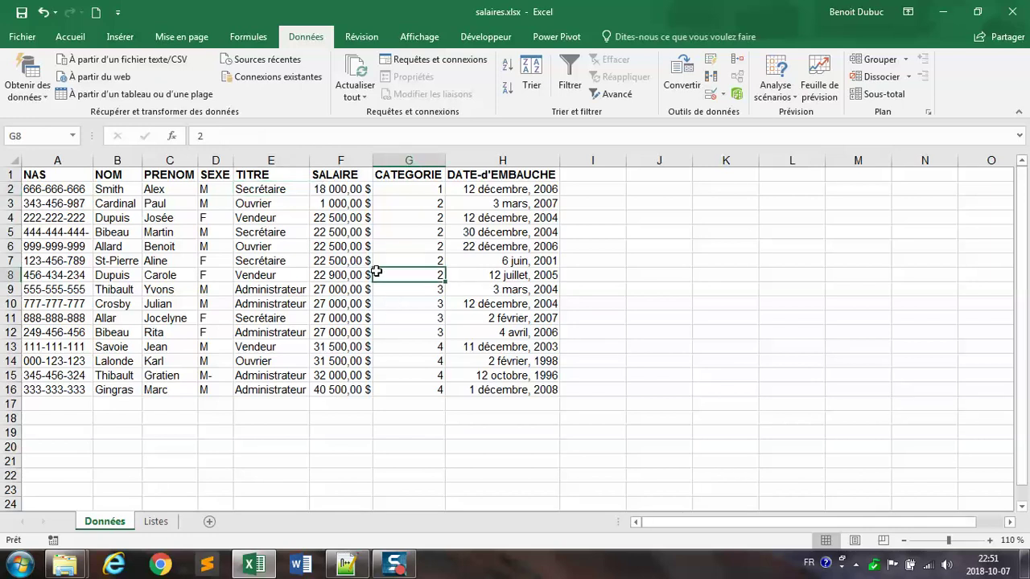
click(288, 191)
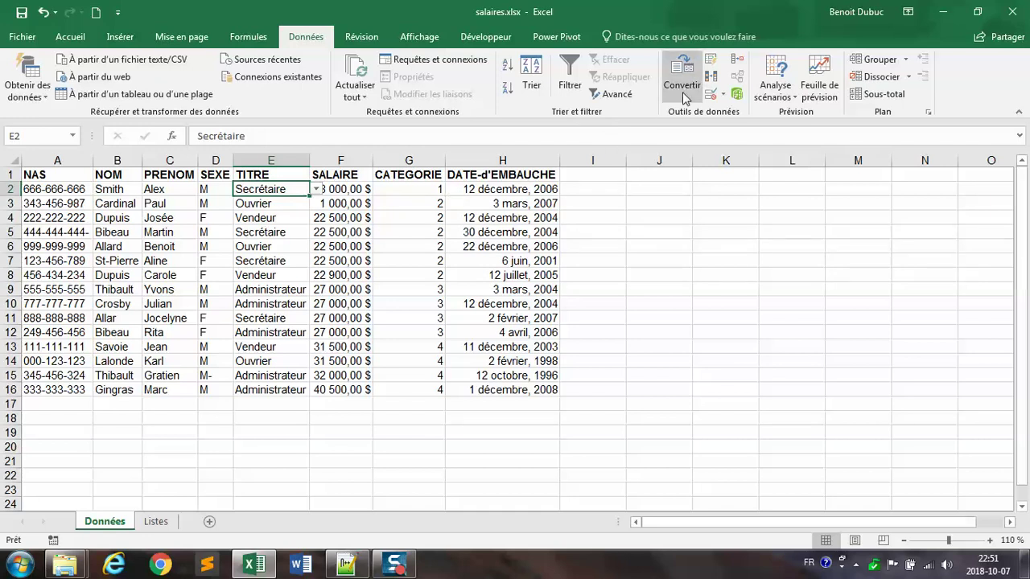
Step: Clear all data validation from cell E2 with Effacer tout and confirm
click(722, 98)
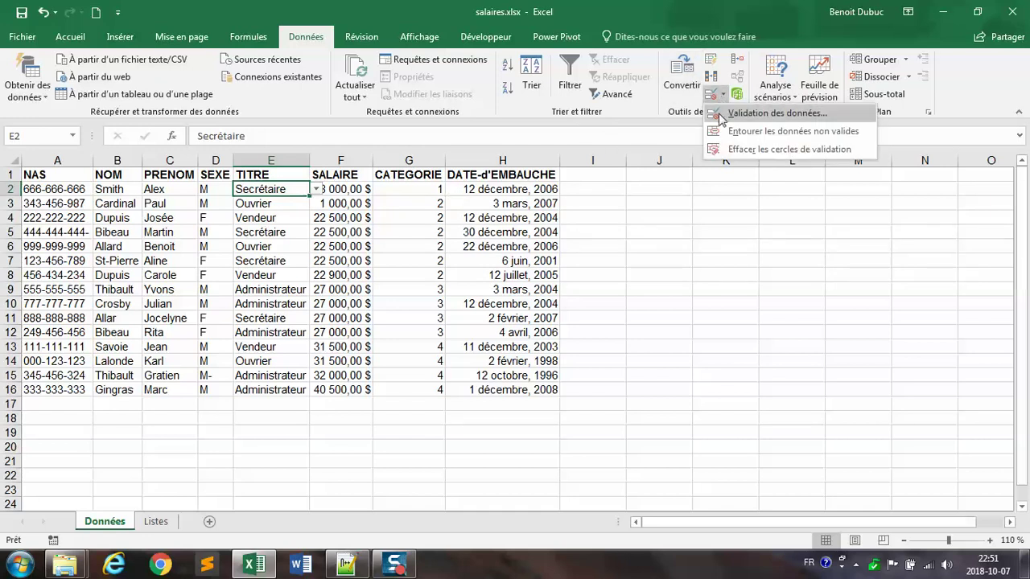
click(730, 110)
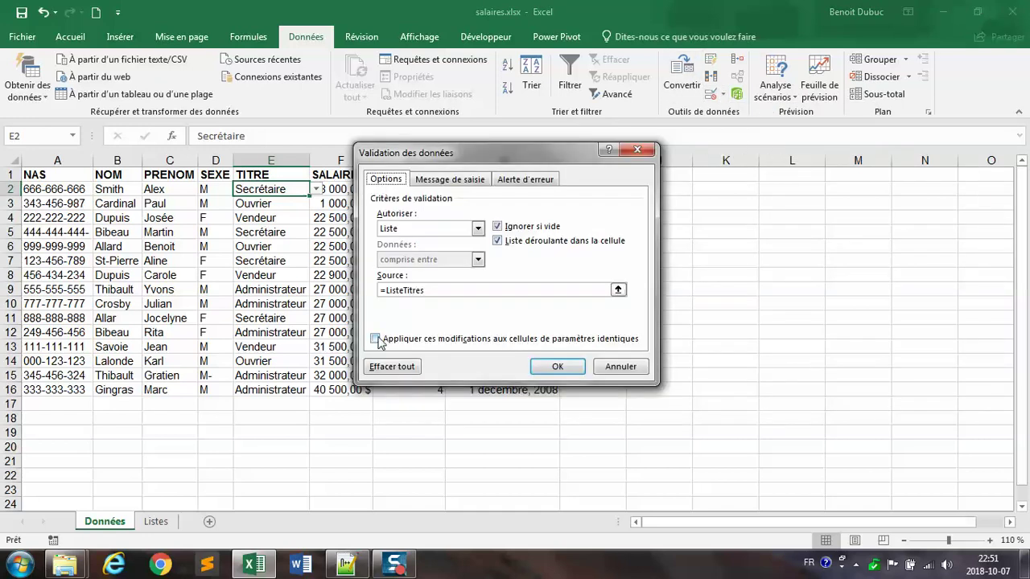
click(392, 367)
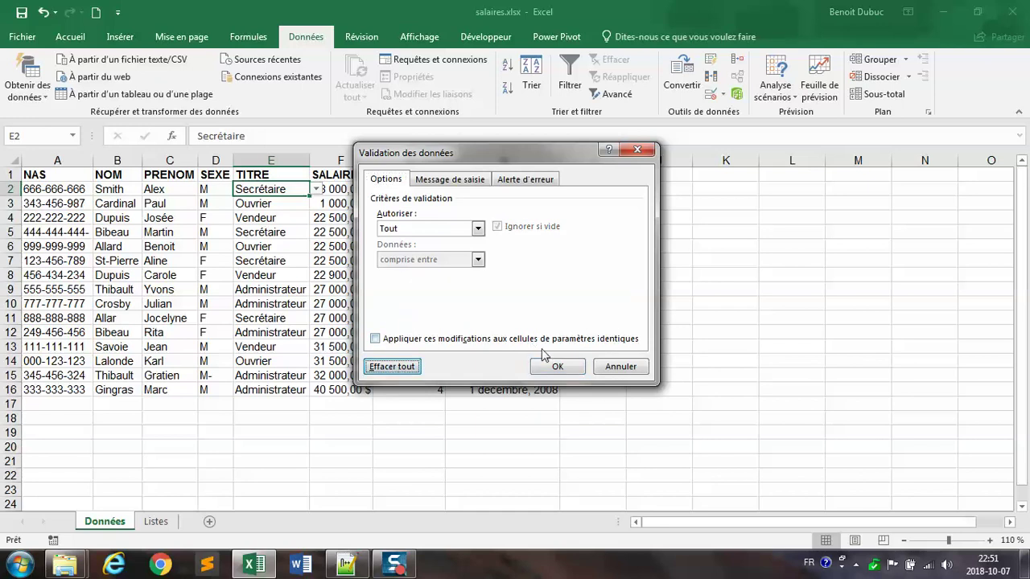
click(555, 367)
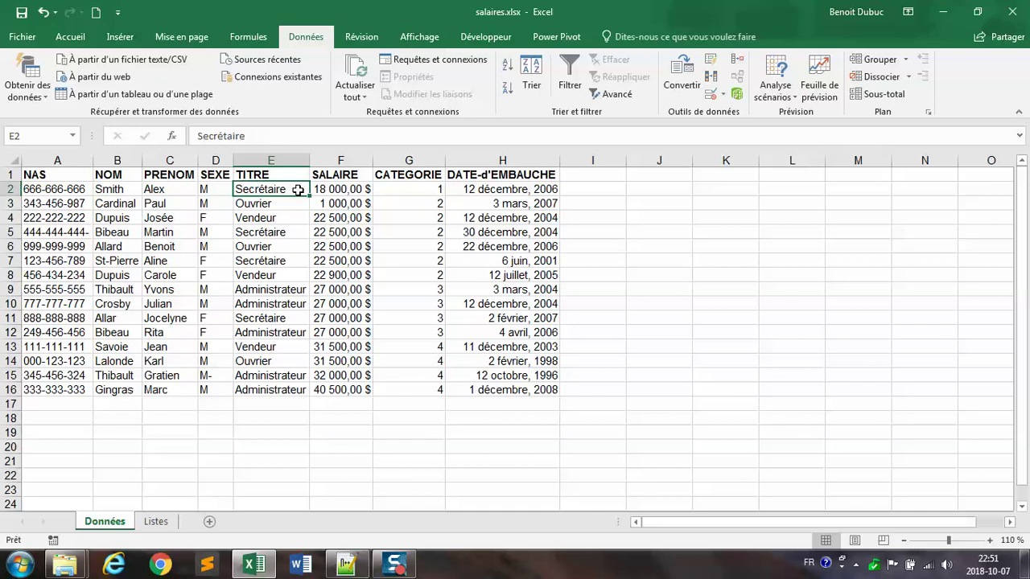
Step: Select E2 to the bottom of column E and apply a Liste validation with source =ListeTitres
key(ctrl+shift+Down)
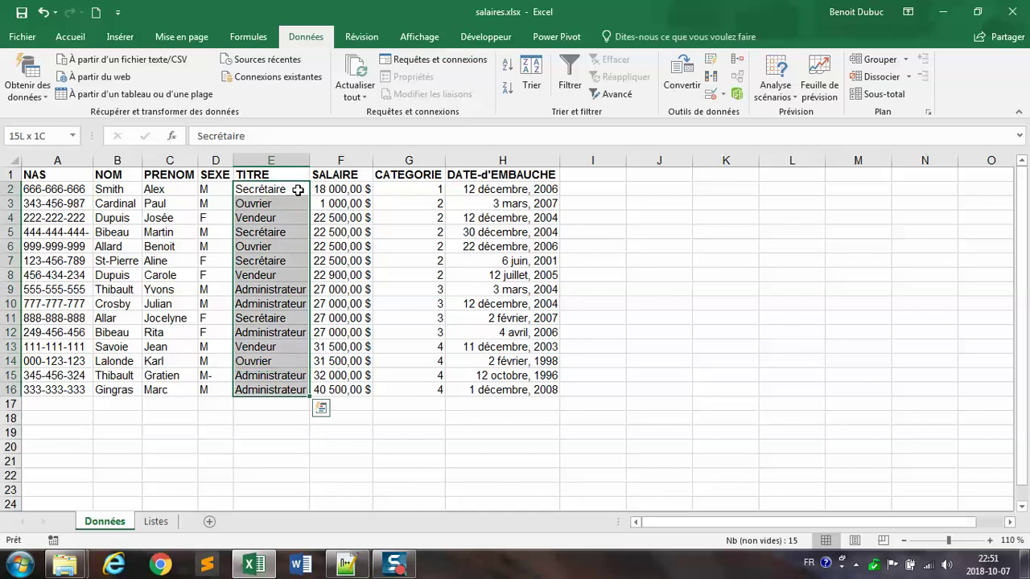
key(ctrl+shift+Down)
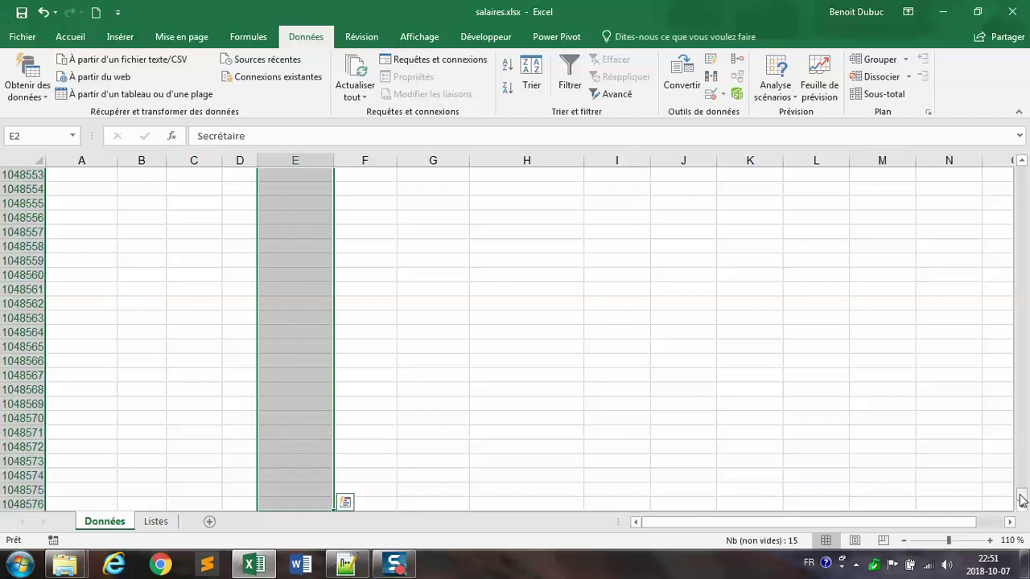
drag(1022, 498, 1021, 165)
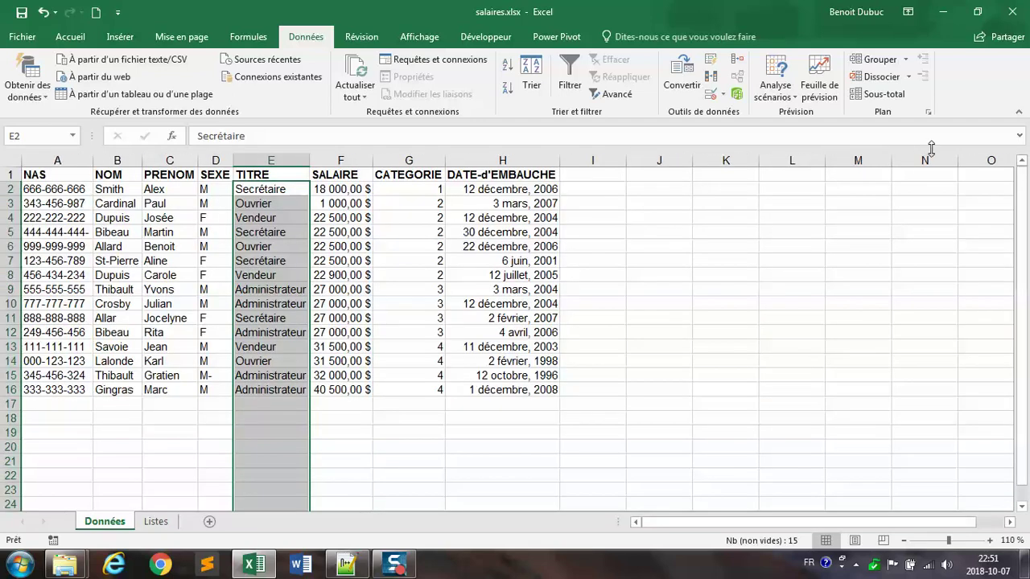
click(723, 94)
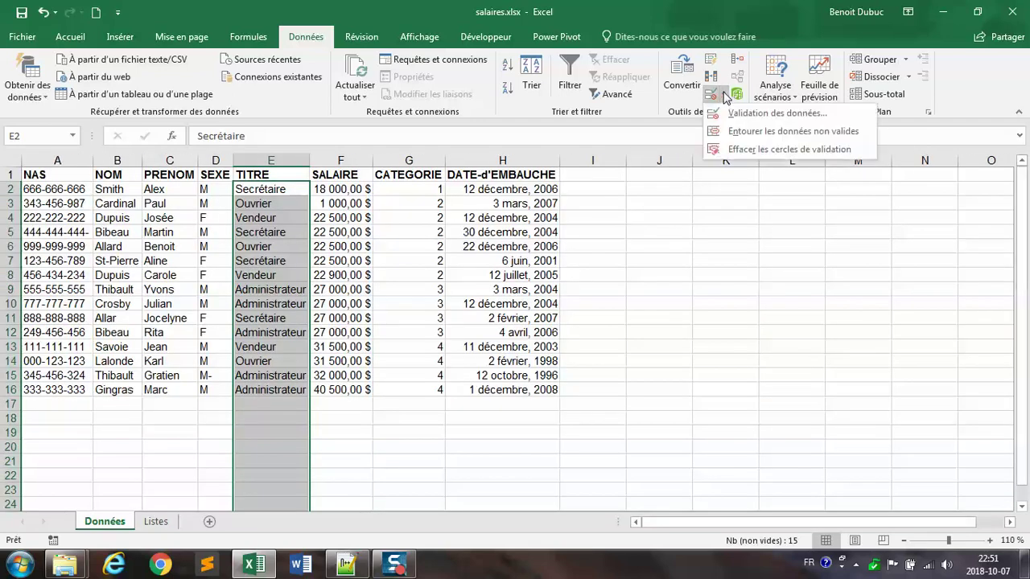
click(736, 114)
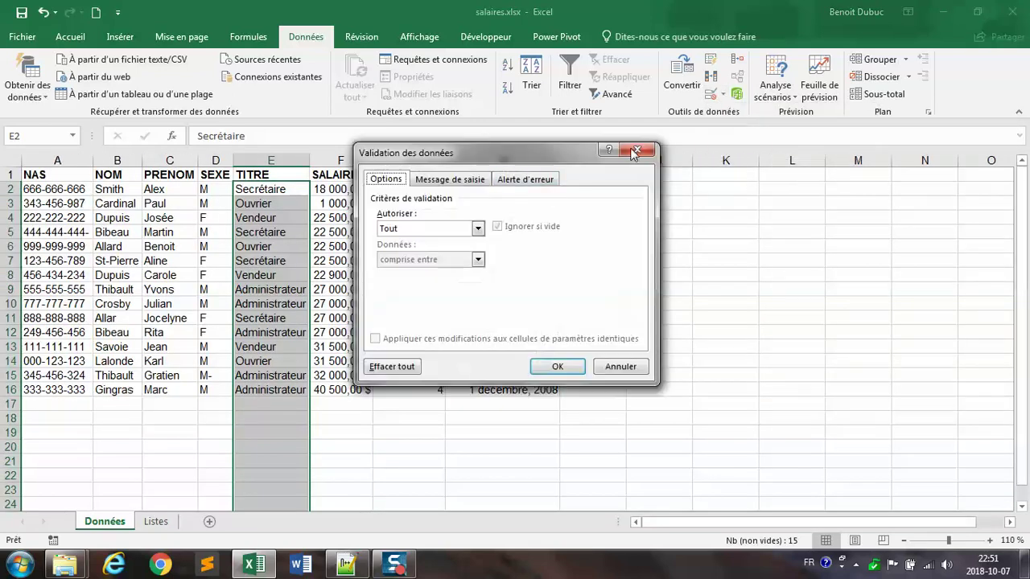
click(477, 229)
click(431, 272)
click(417, 289)
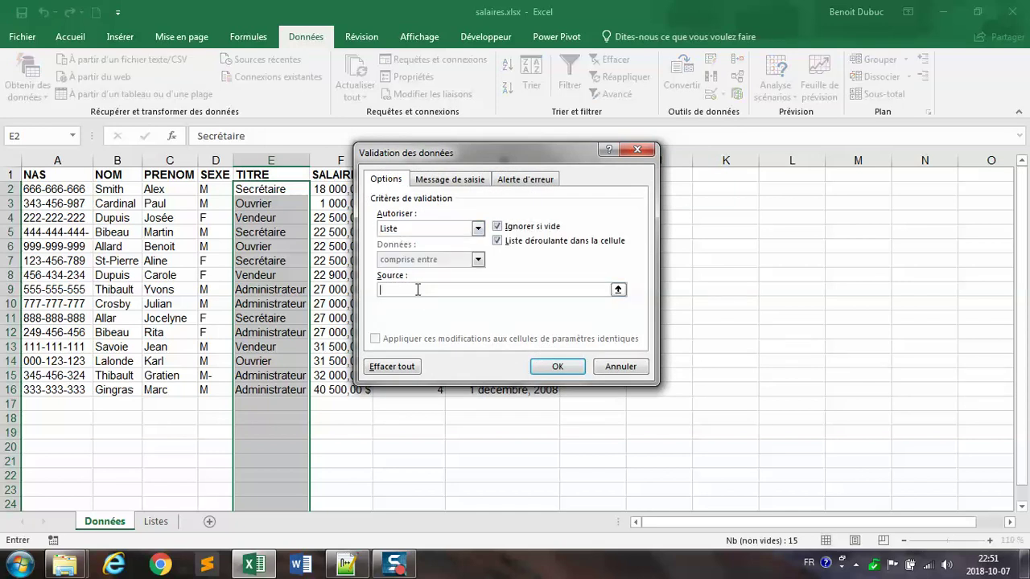
text(=ListeTitres)
click(566, 366)
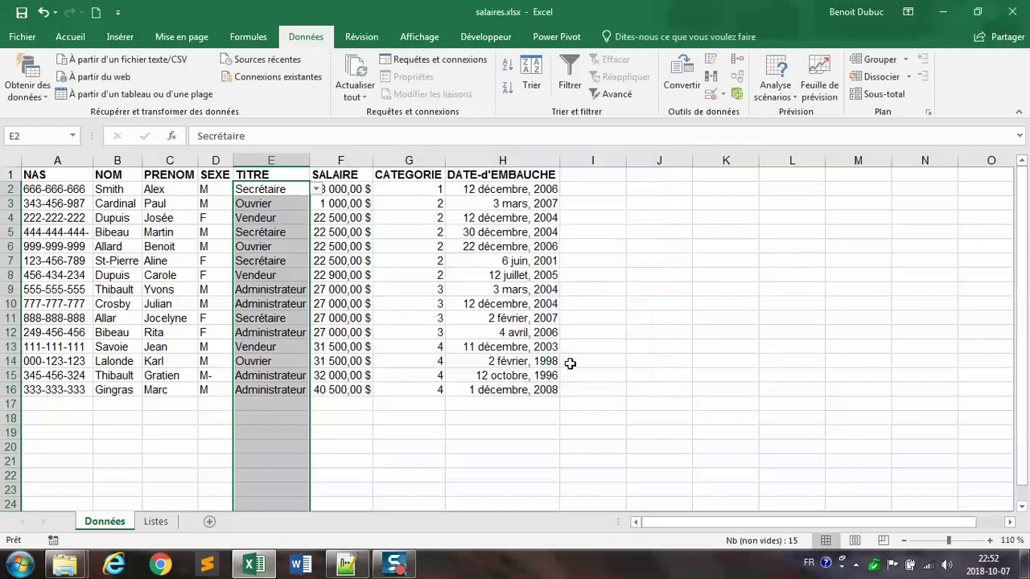
Step: Test E6's title drop-down, closing it without changing the value
click(295, 248)
click(317, 246)
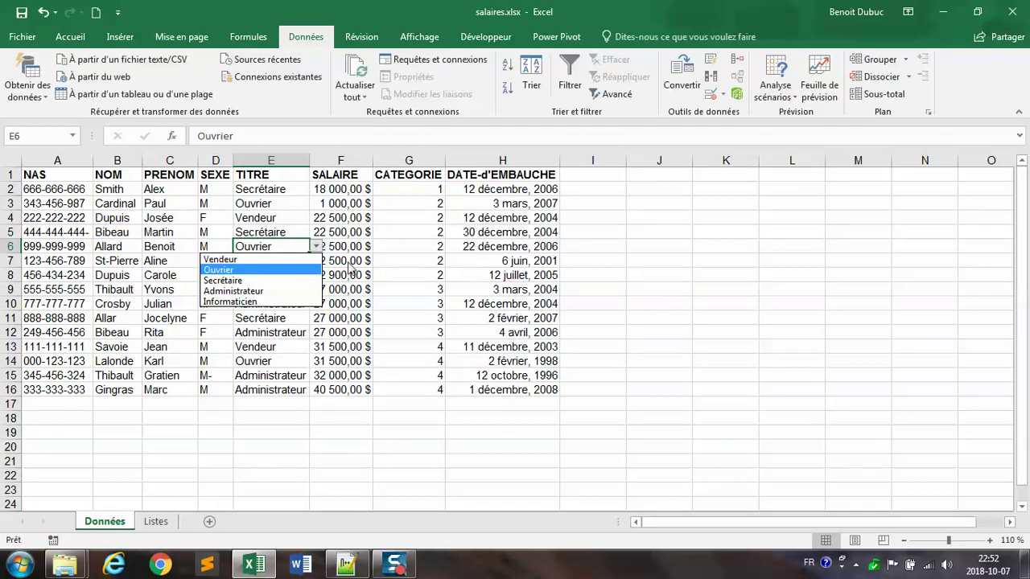
click(238, 455)
Step: Add Médecin as a new title in A7 on the Listes sheet
click(156, 521)
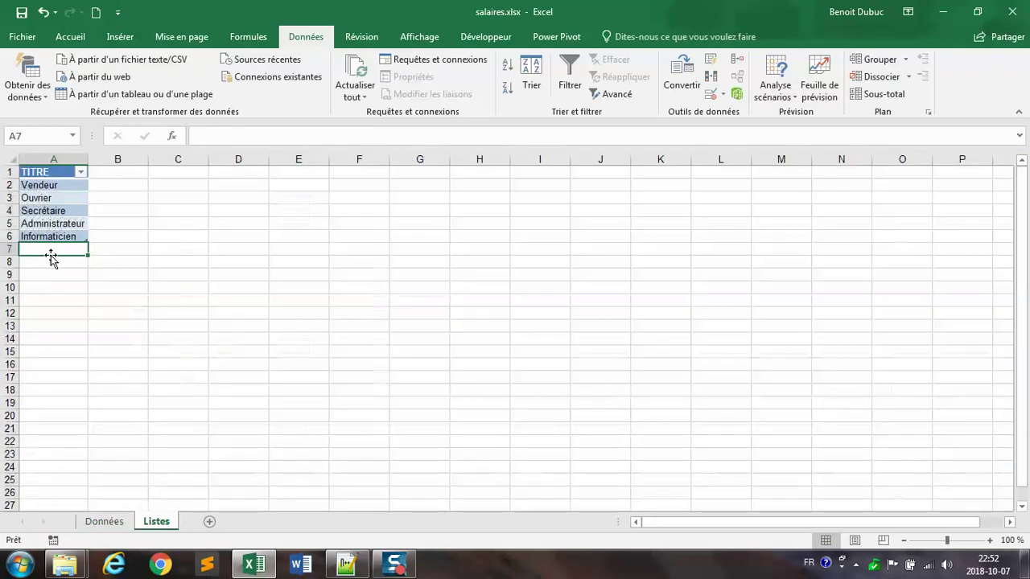
text(Médecin)
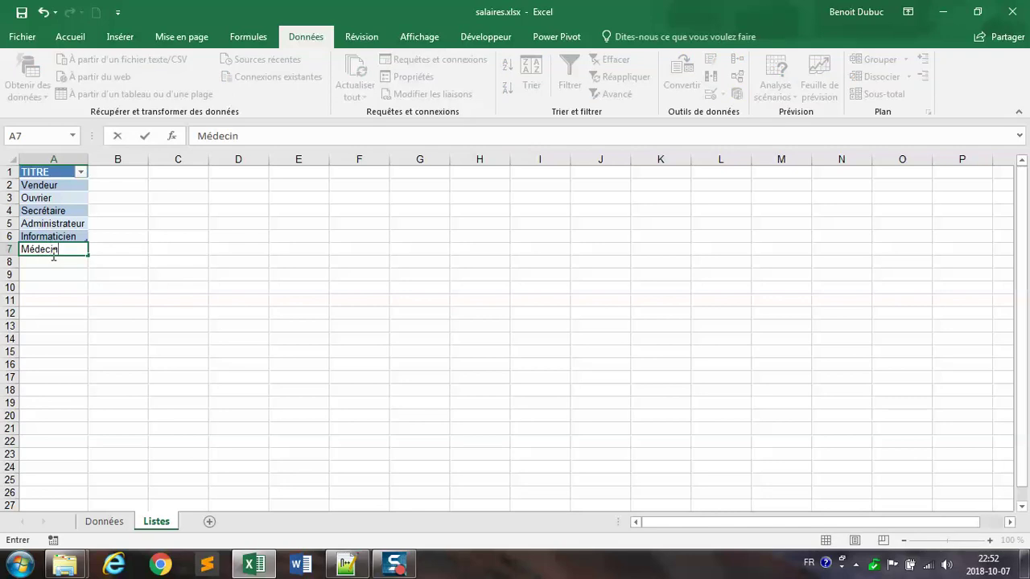
key(Return)
Step: Check that E7's TITRE drop-down on Données now offers Médecin
click(113, 523)
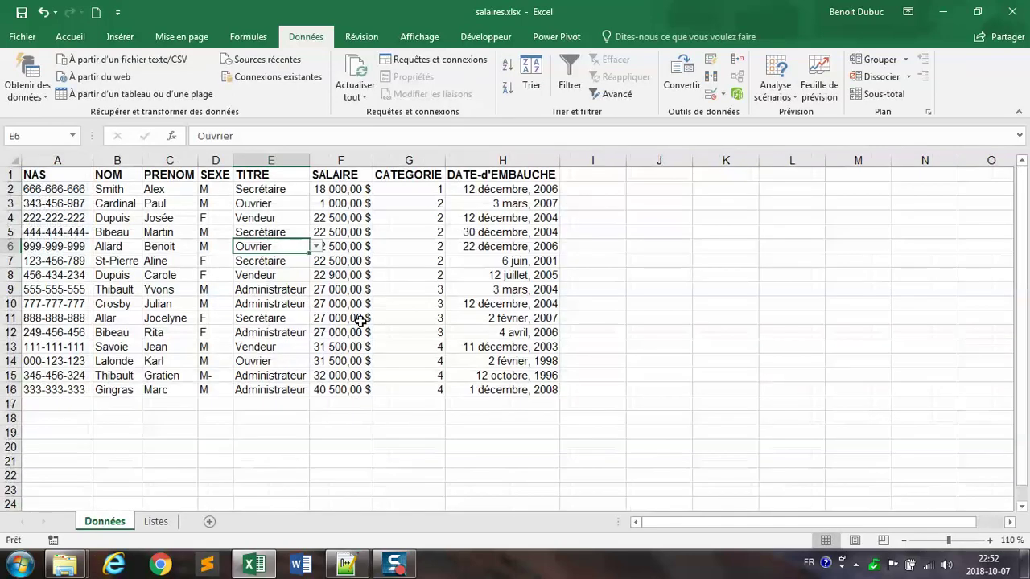
click(286, 259)
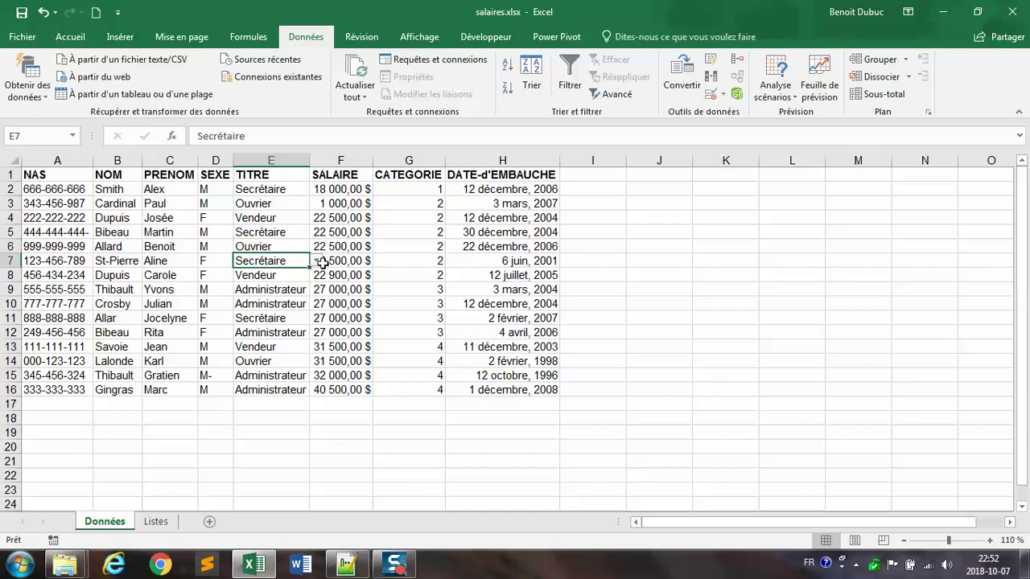
click(317, 261)
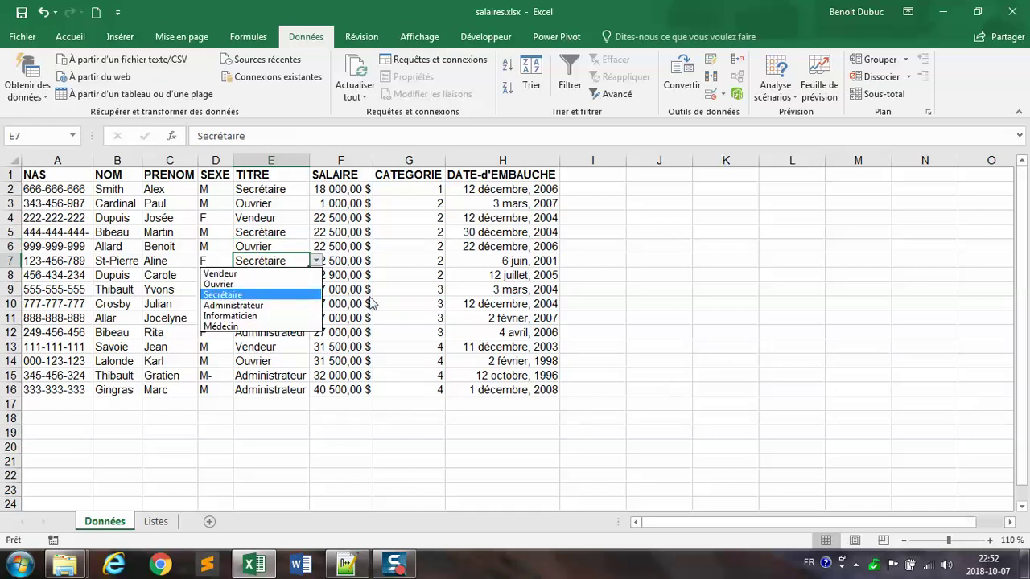
key(Escape)
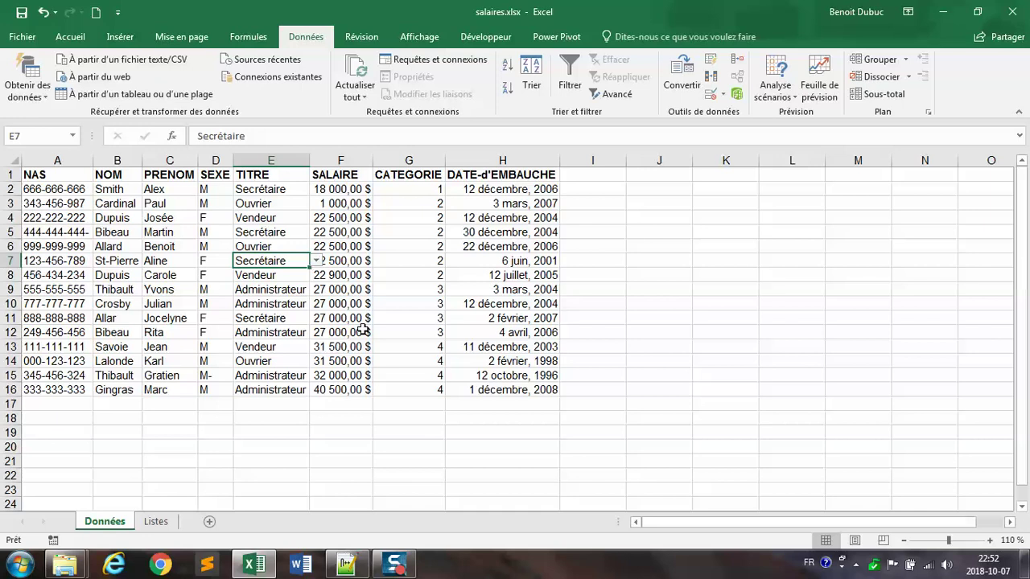